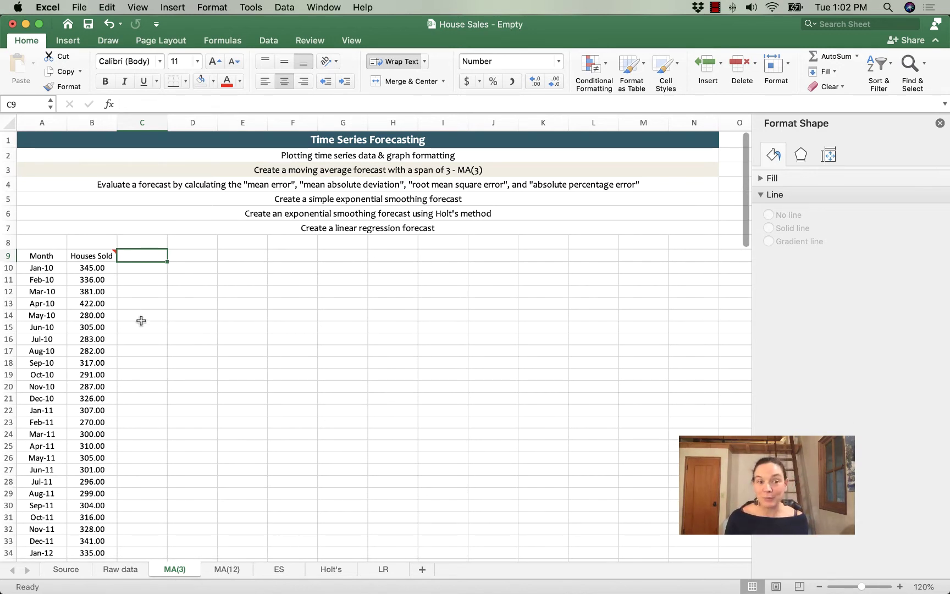
Review the Raw data sheet and the MA(3) months and houses-sold values for Jan-10 to Jun-10.
click(124, 570)
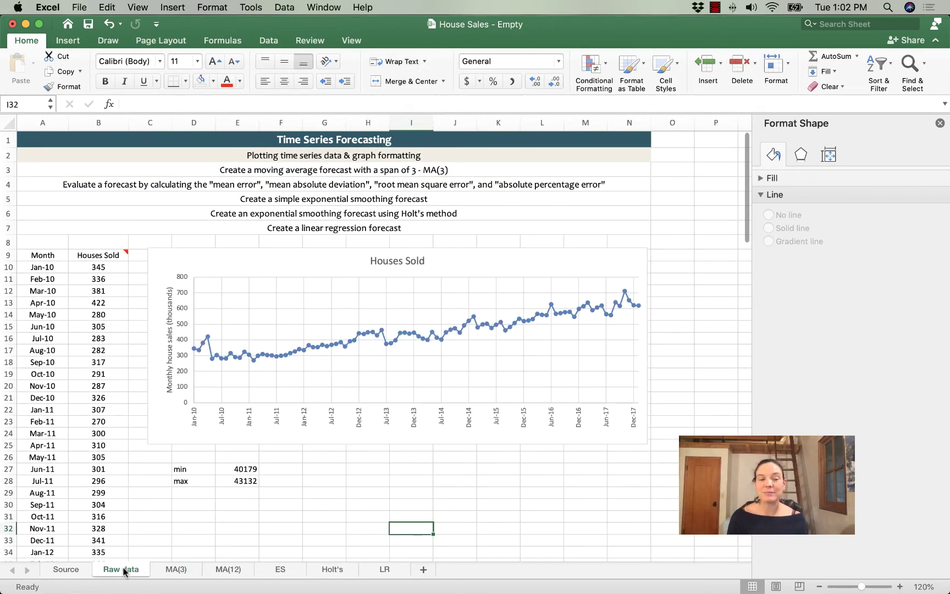
click(175, 570)
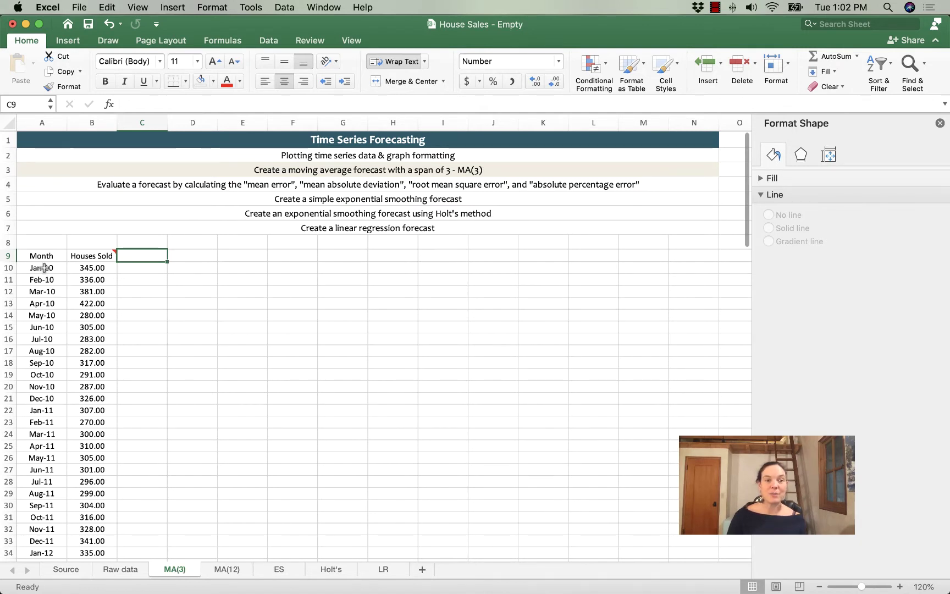
drag(42, 268, 39, 328)
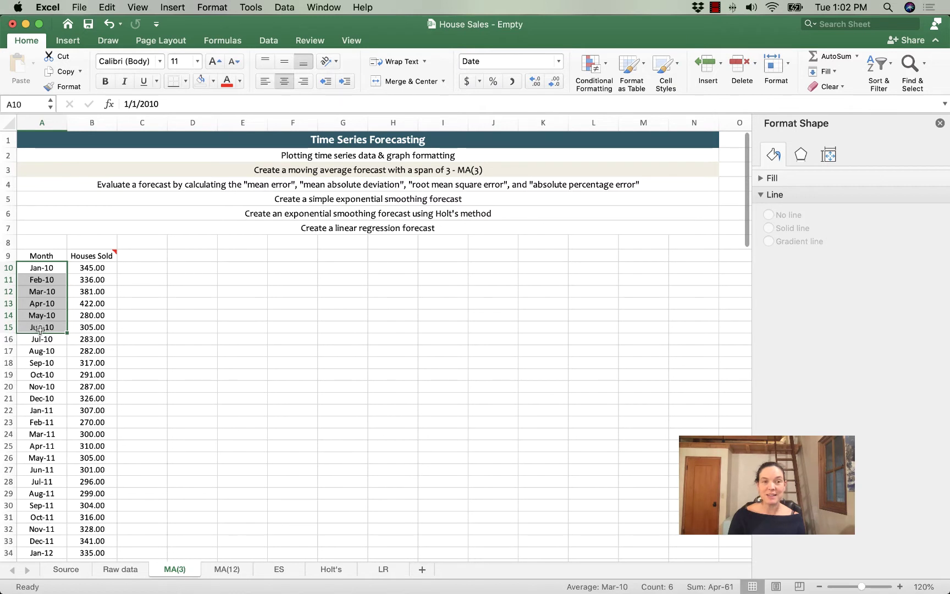
drag(83, 267, 89, 329)
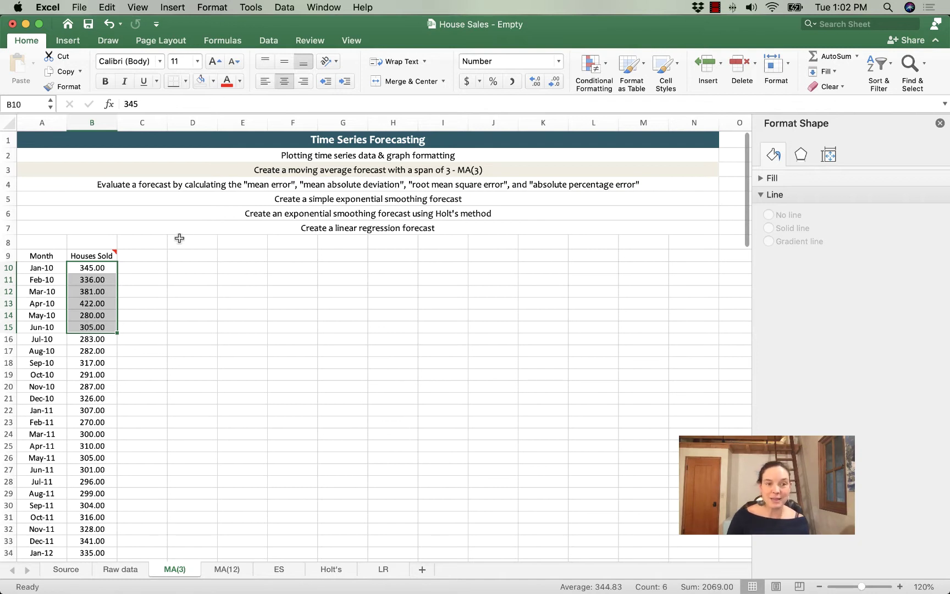
drag(151, 258, 450, 256)
click(285, 310)
Enter the headings 'Forecast' in C9 and 'Error' in D9.
click(133, 255)
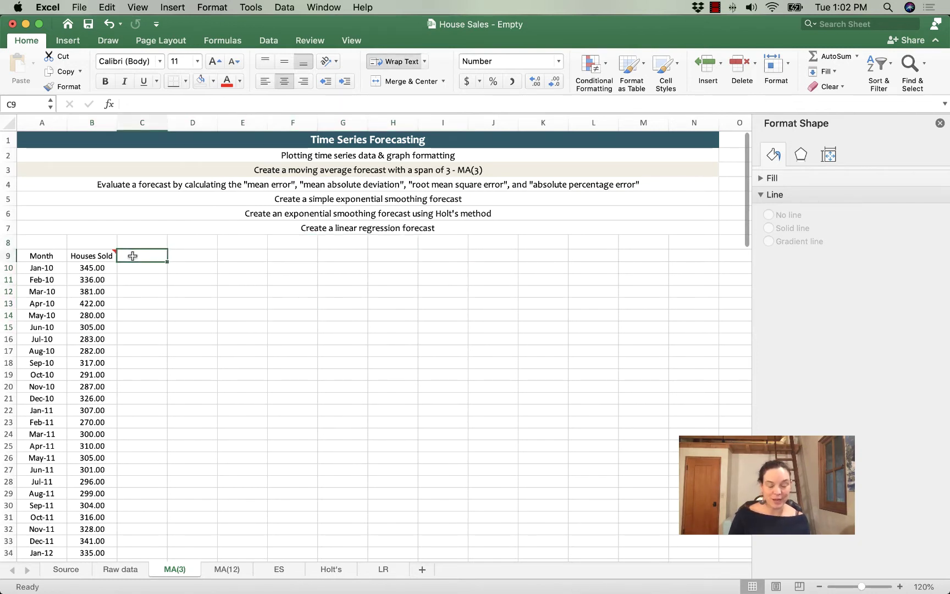
text(Forecast)
key(Tab)
text(Error)
key(Tab)
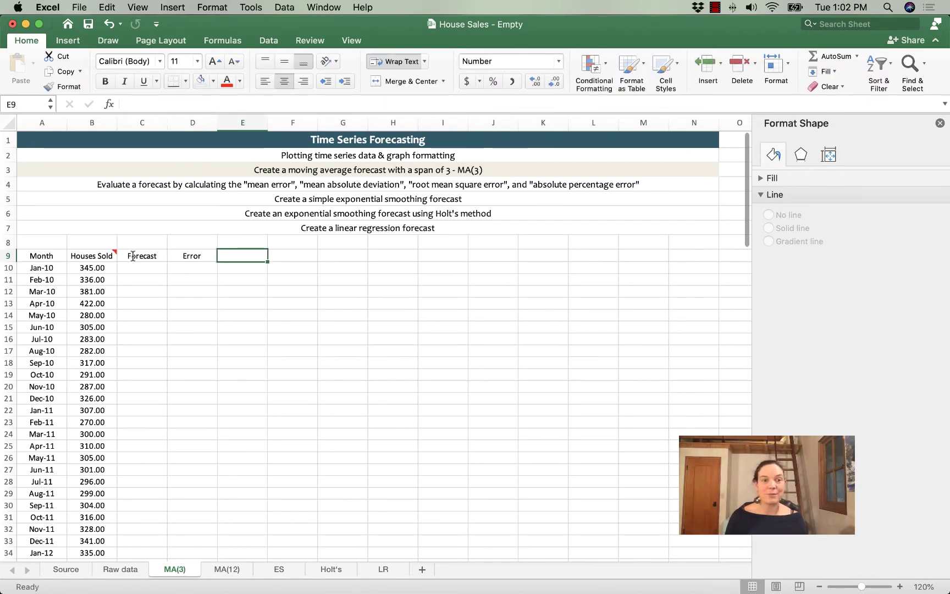
scroll(133, 256, down, 3)
scroll(308, 273, up, 3)
scroll(308, 273, up, 1)
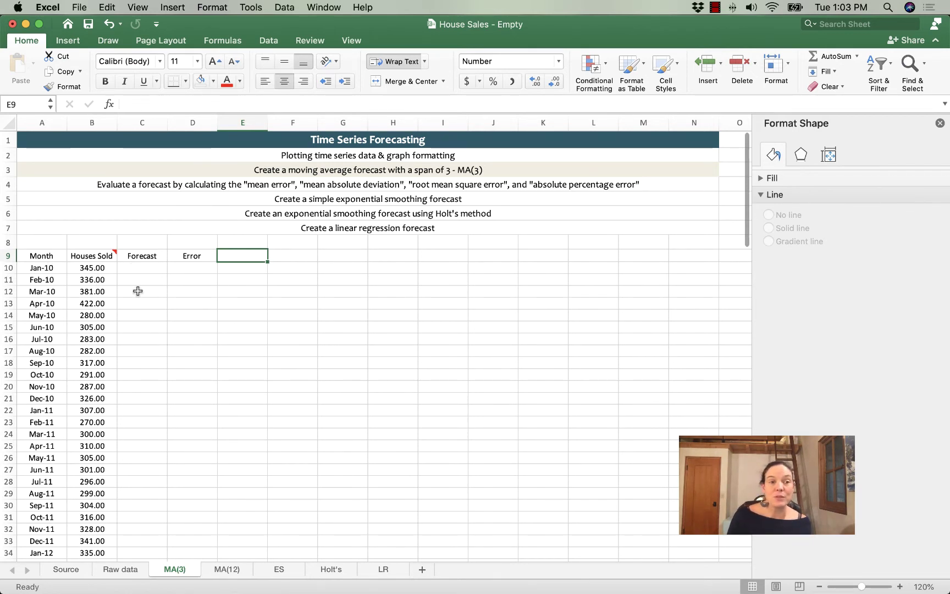
Enter =AVERAGE(B10:B12) in C13, giving an Apr-10 forecast of 354.00.
click(100, 291)
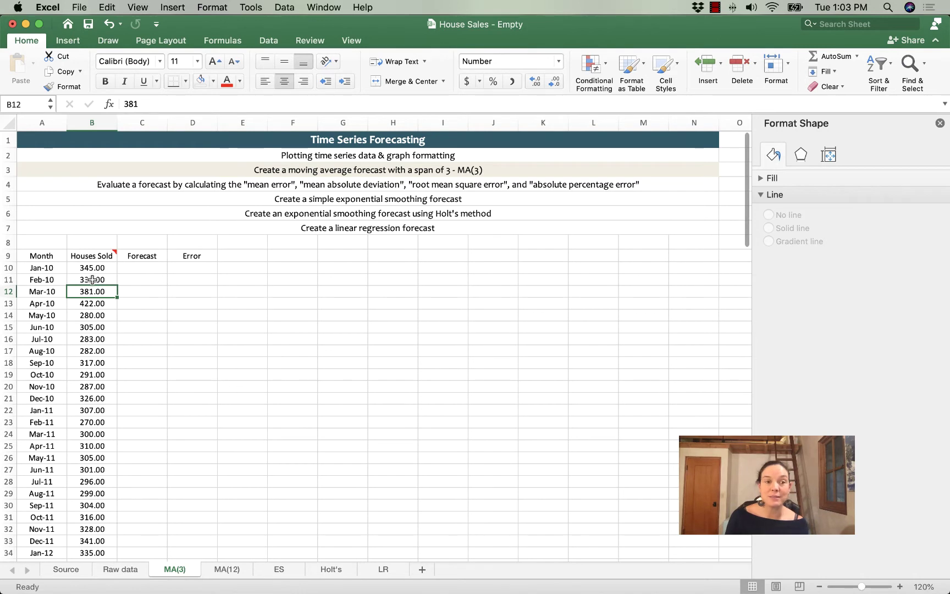
drag(144, 268, 142, 293)
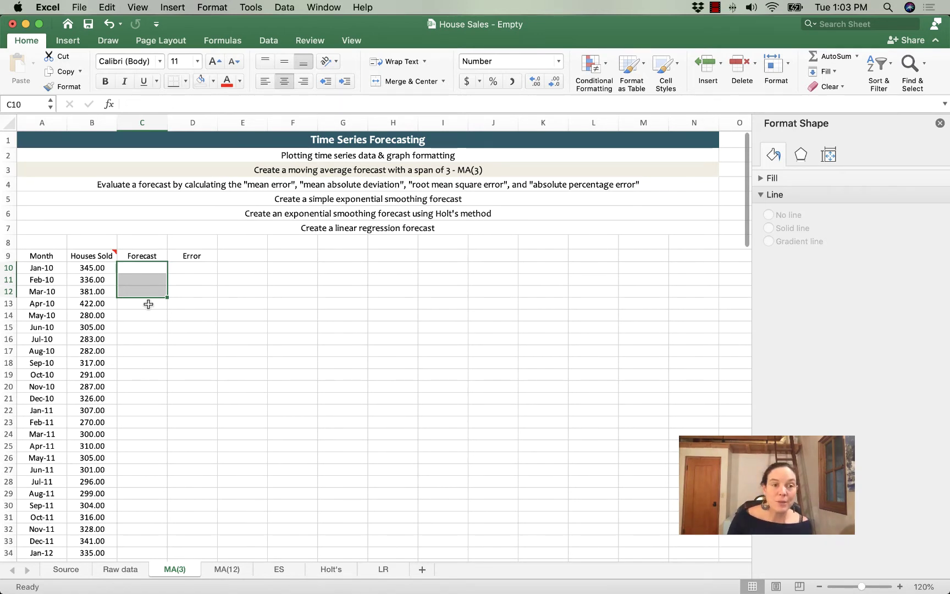
click(149, 303)
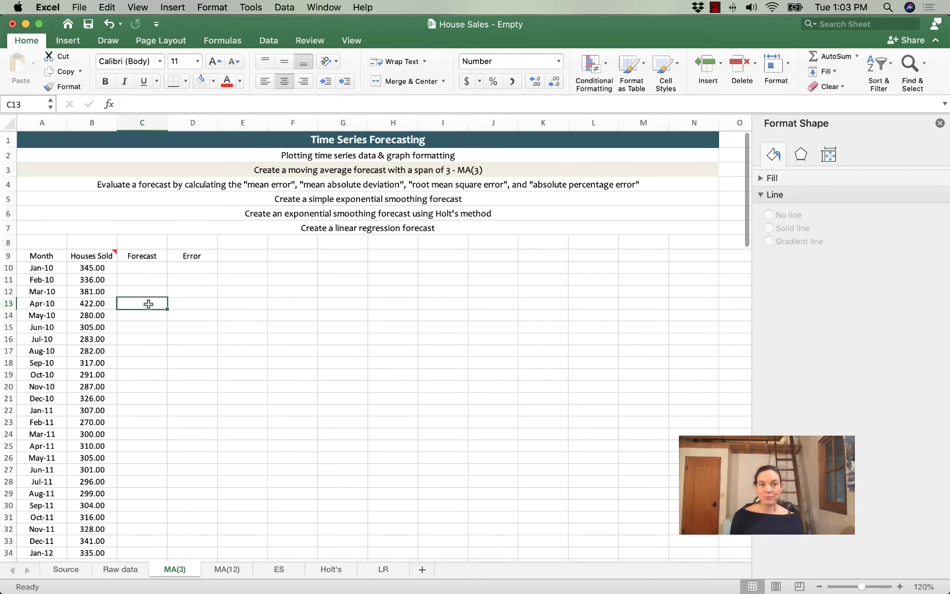
text(=)
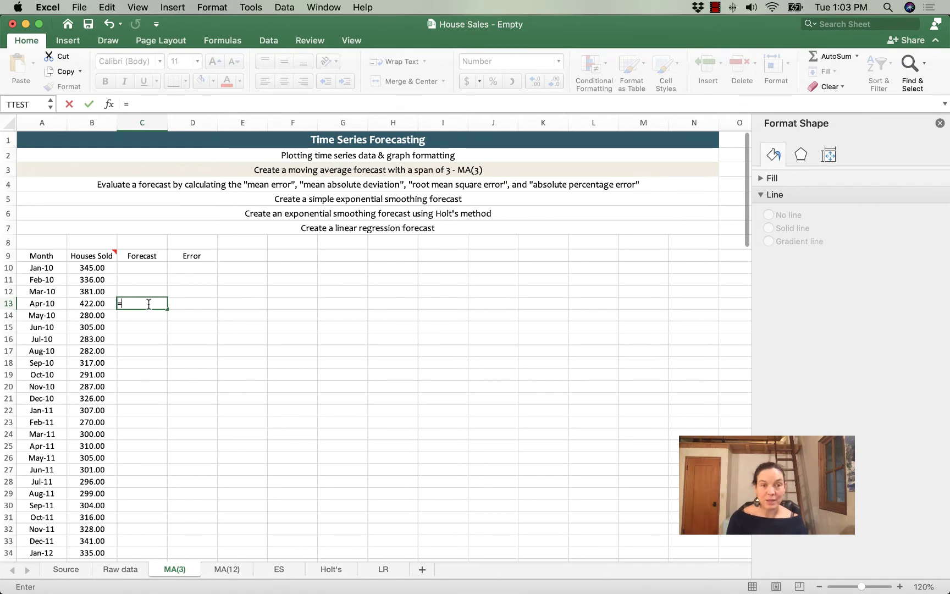
text(avera)
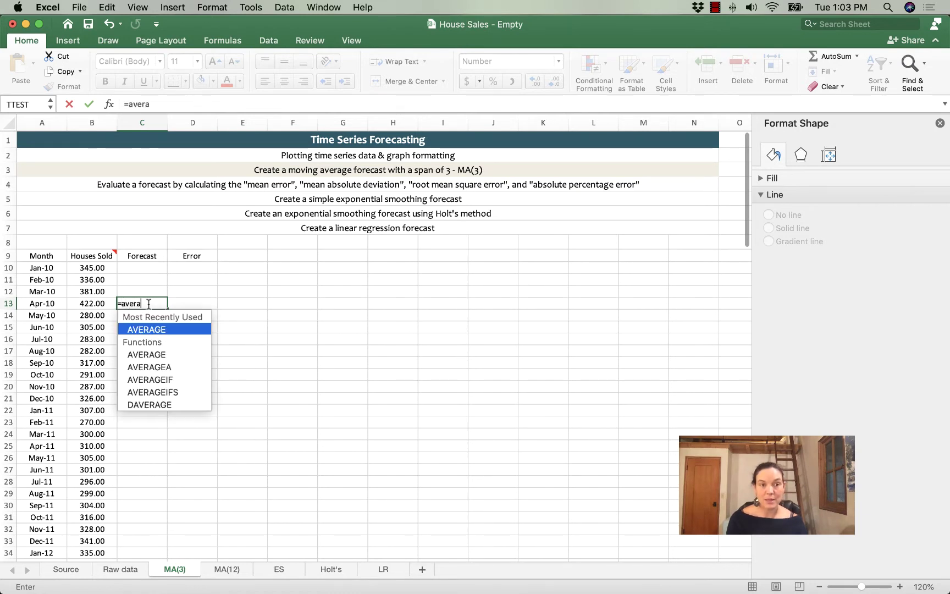
text(ge()
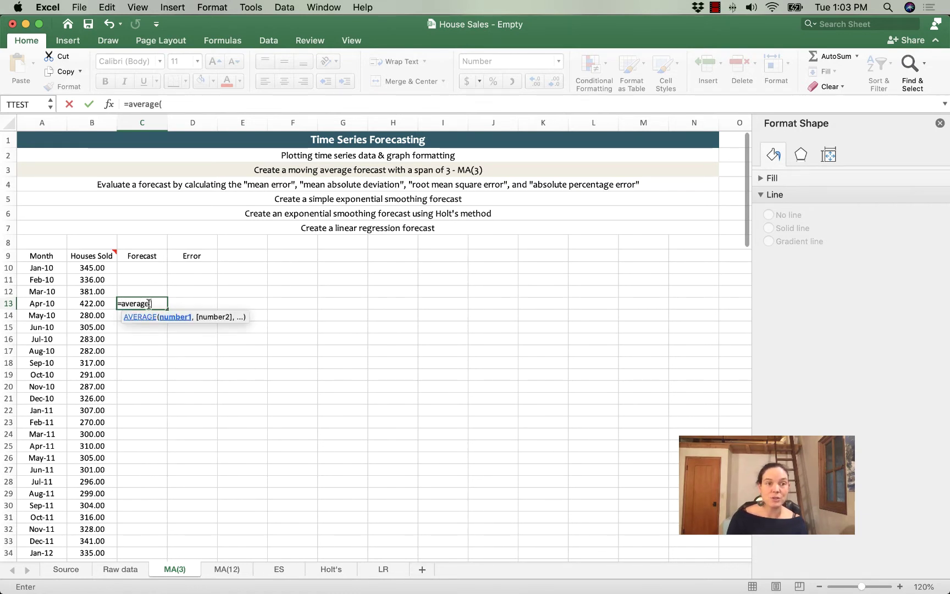
drag(89, 291, 91, 269)
text())
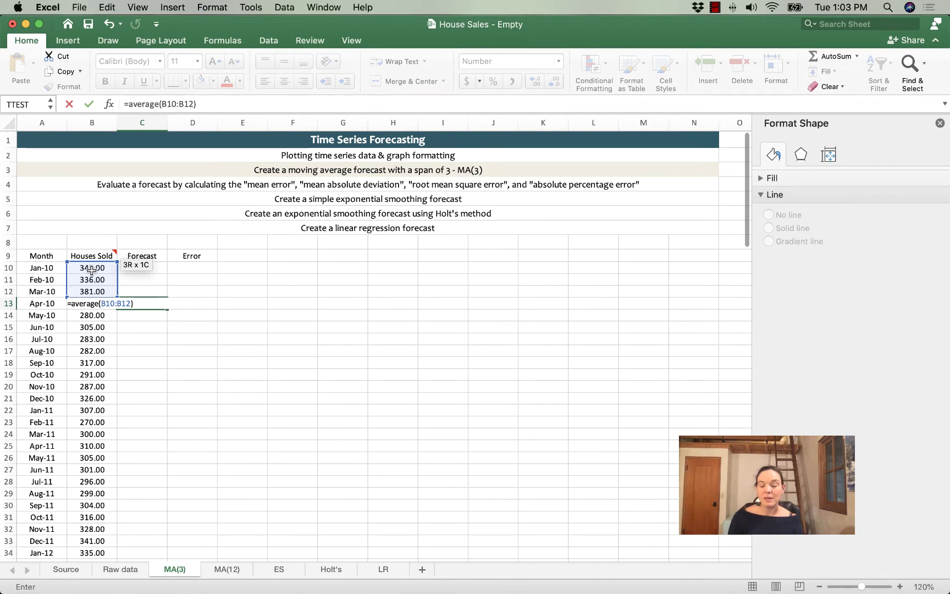
key(Return)
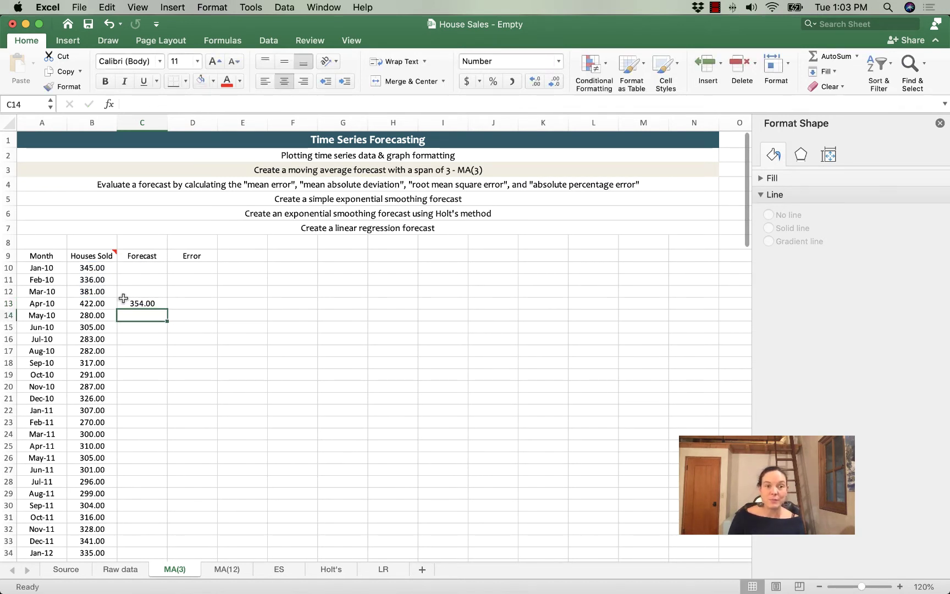
double_click(141, 303)
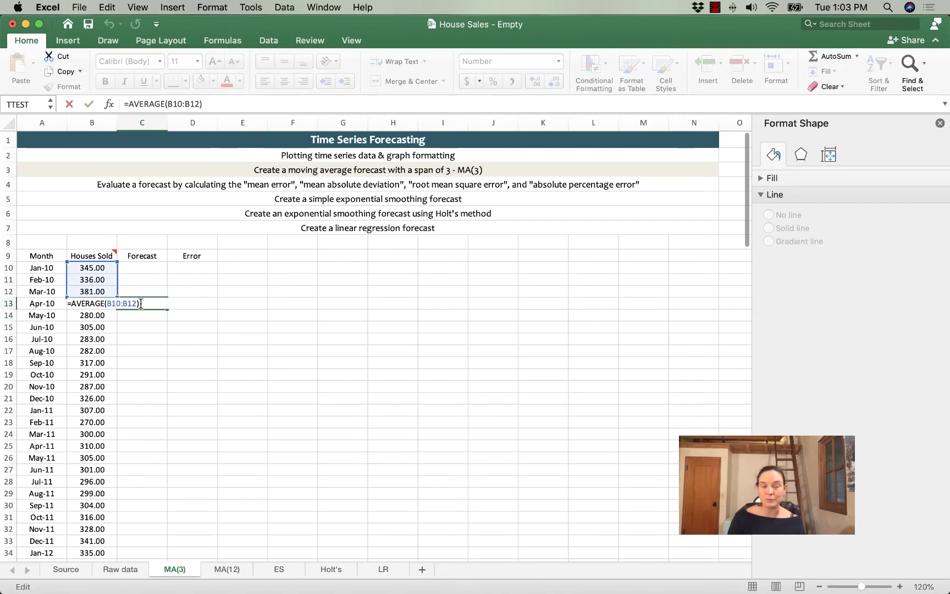
key(Return)
scroll(140, 305, down, 3)
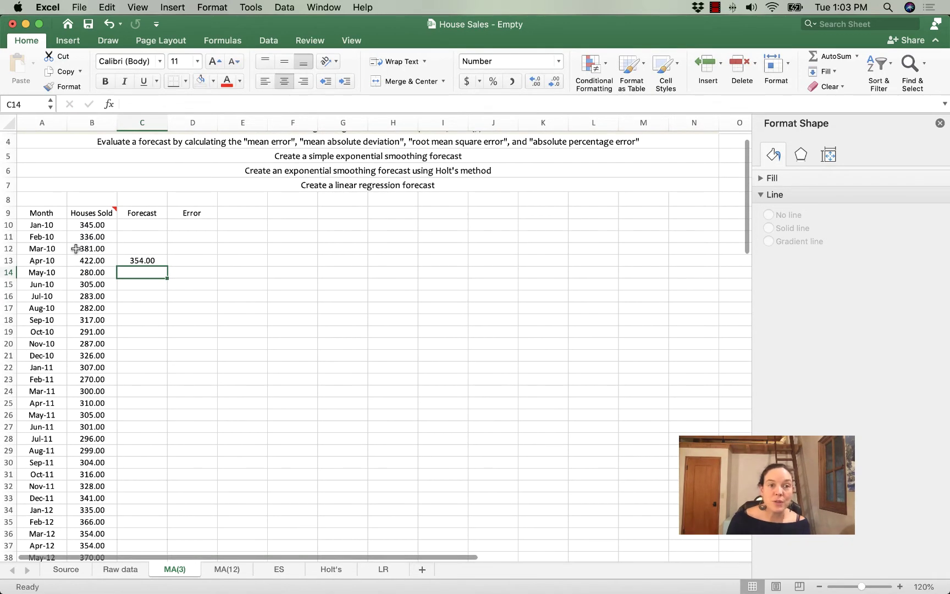
Apply the Number format to B10:D107, covering Houses Sold, Forecast and Error through Feb-18.
drag(82, 223, 183, 540)
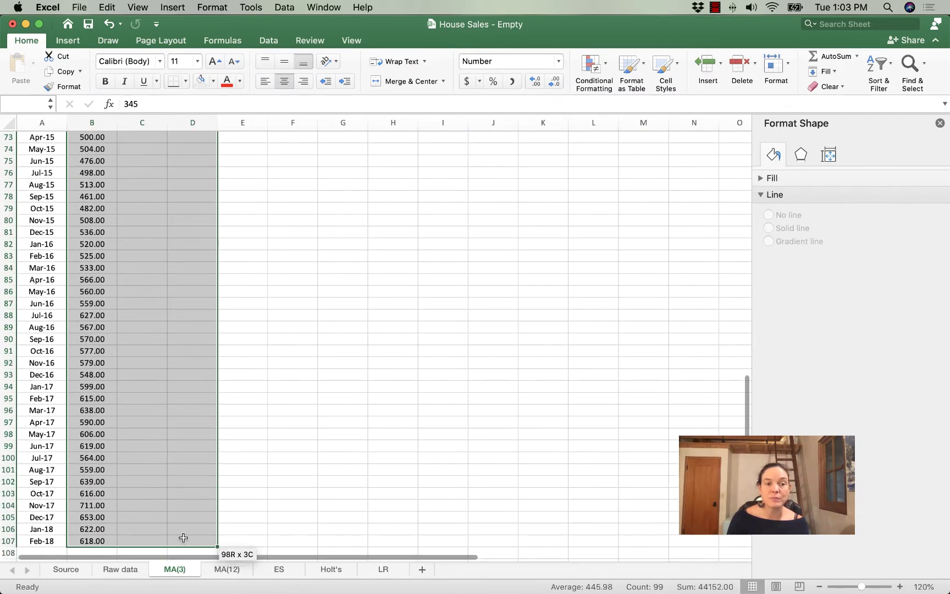
click(559, 61)
click(536, 104)
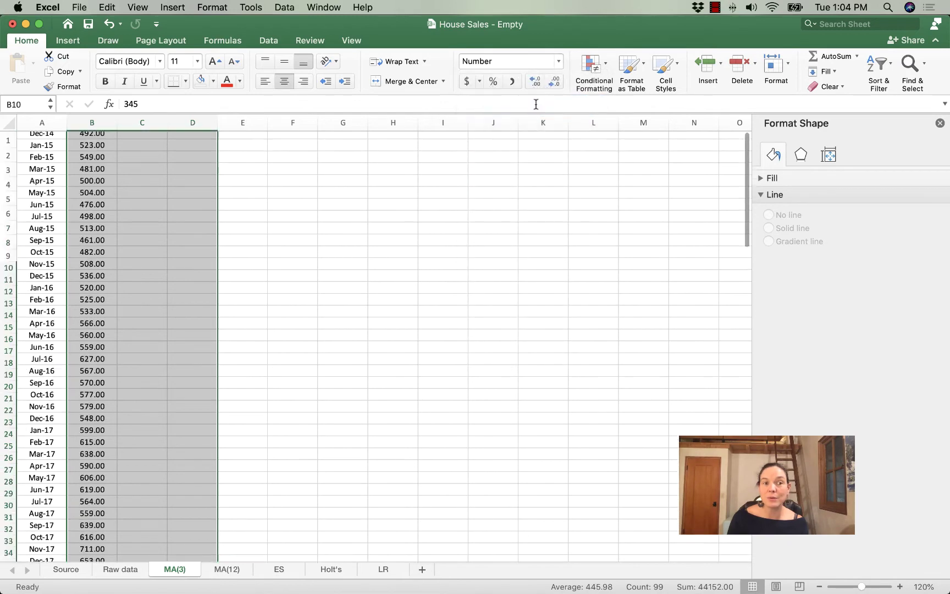
click(439, 365)
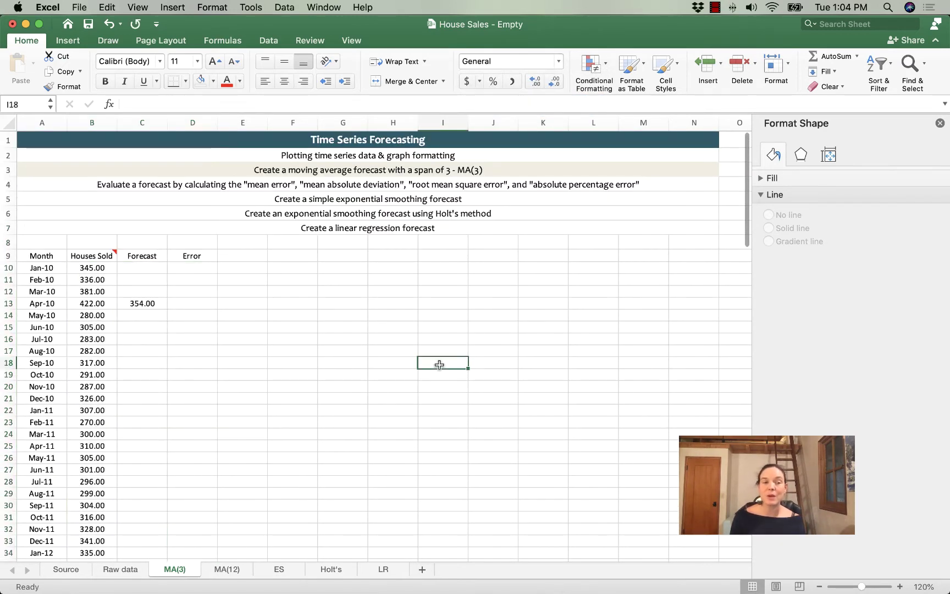
click(157, 303)
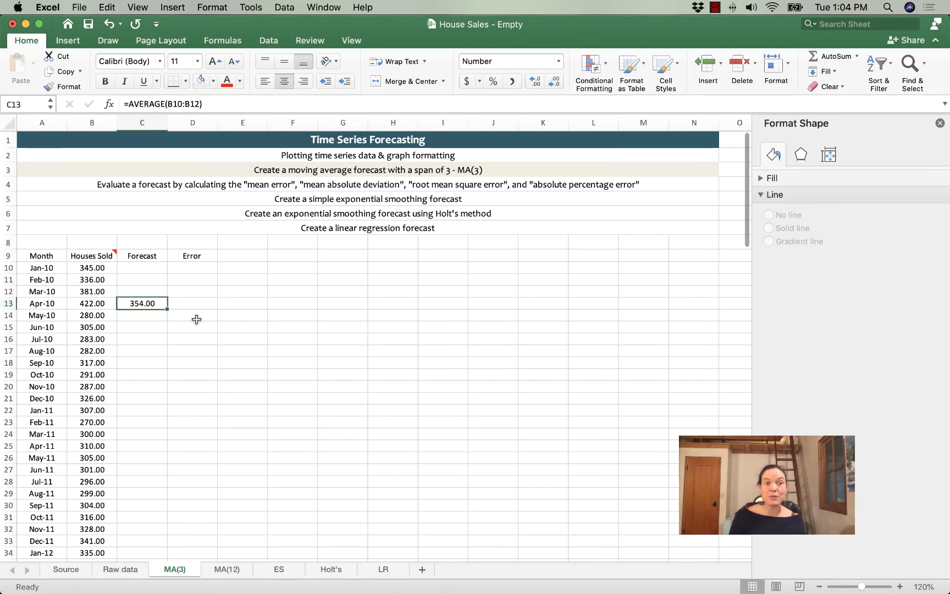
Fill the C13 forecast formula down column C to Feb-18, ending at 662.00.
double_click(167, 309)
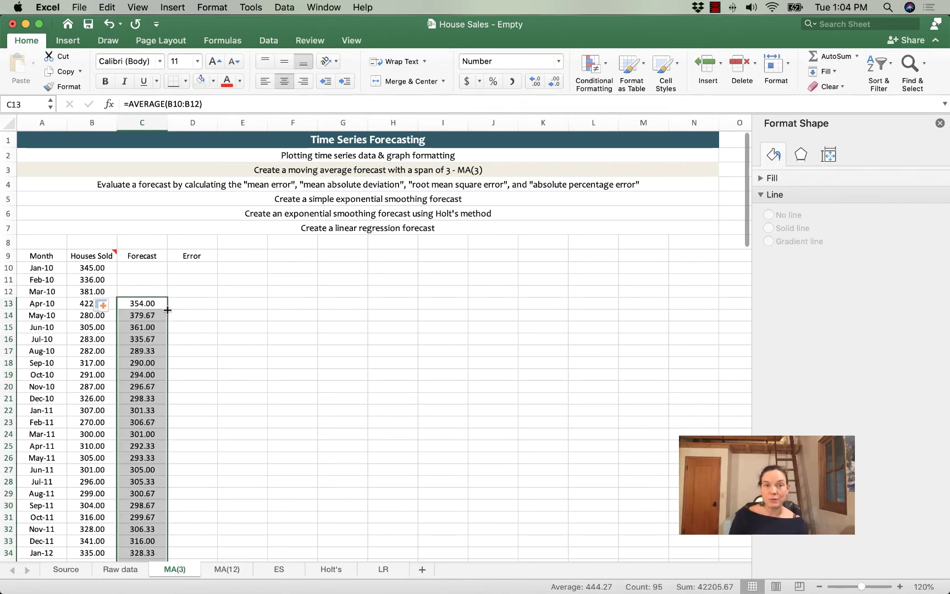
scroll(220, 372, down, 6)
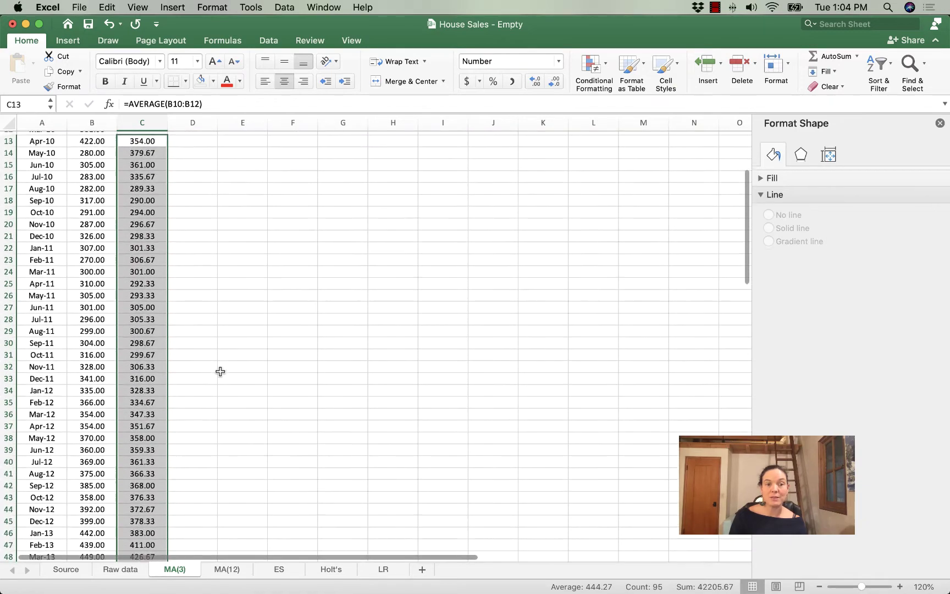
scroll(220, 372, down, 14)
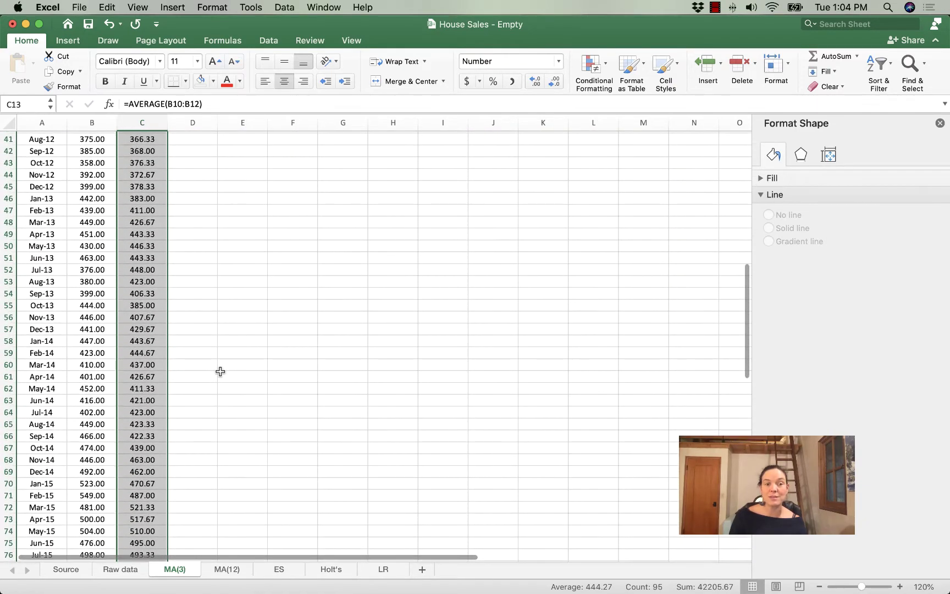
scroll(220, 371, down, 16)
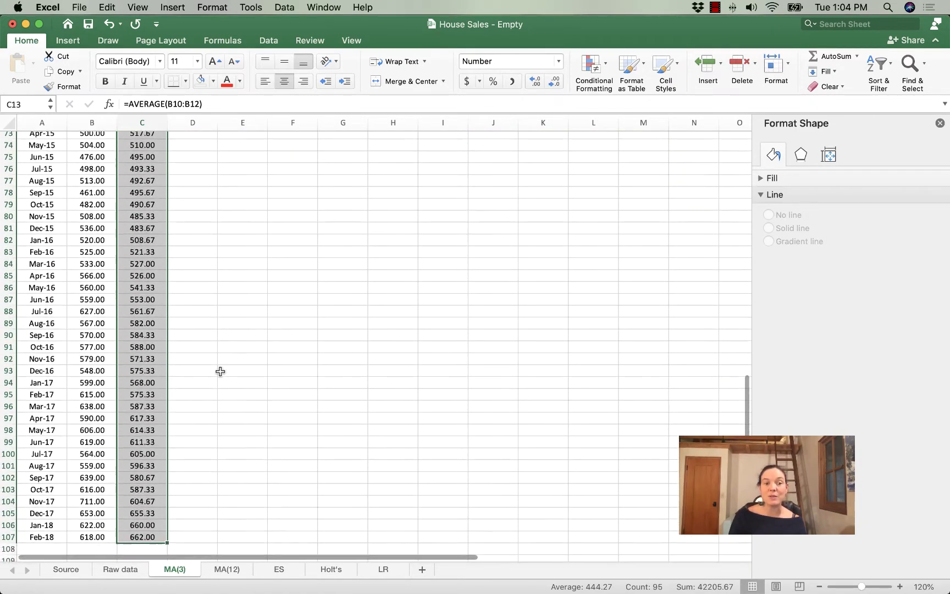
scroll(220, 371, down, 6)
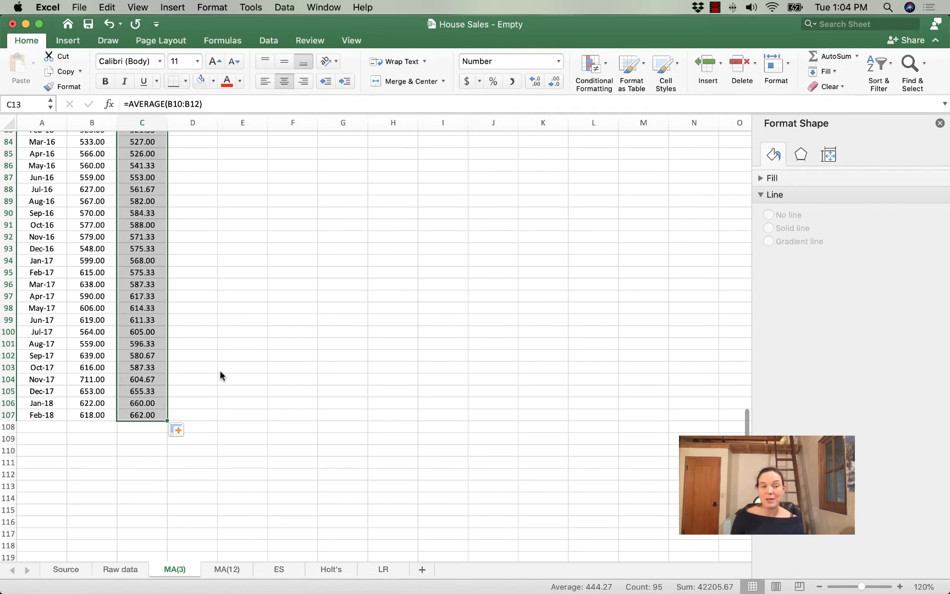
Extend the month series from Oct-17–Feb-18 down through Feb-19 in row 119.
click(47, 427)
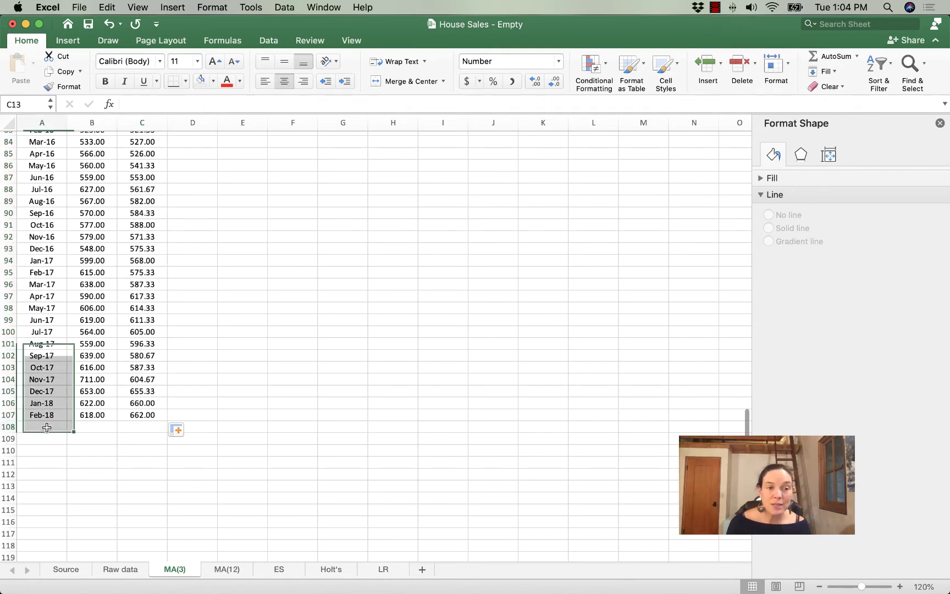
drag(46, 427, 46, 515)
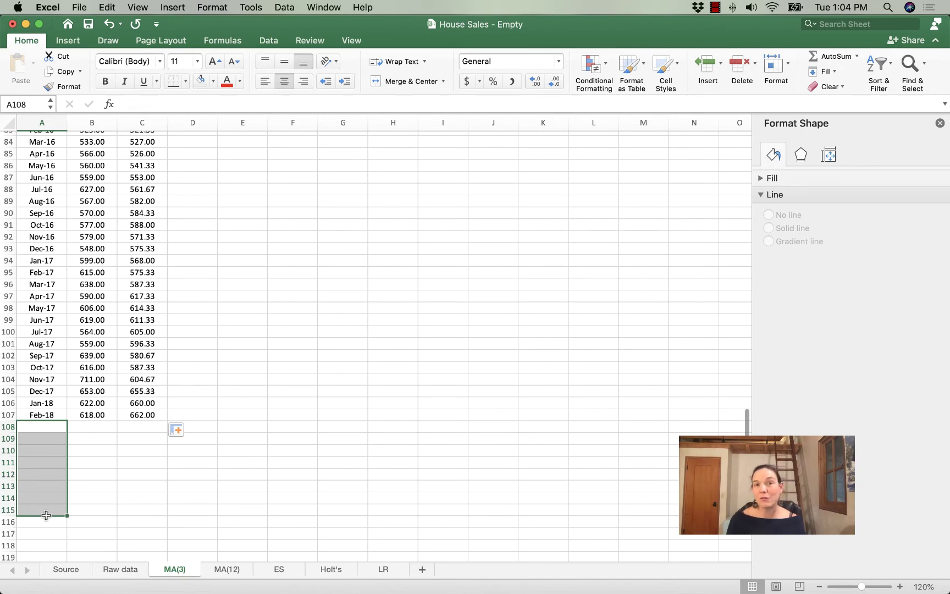
click(155, 482)
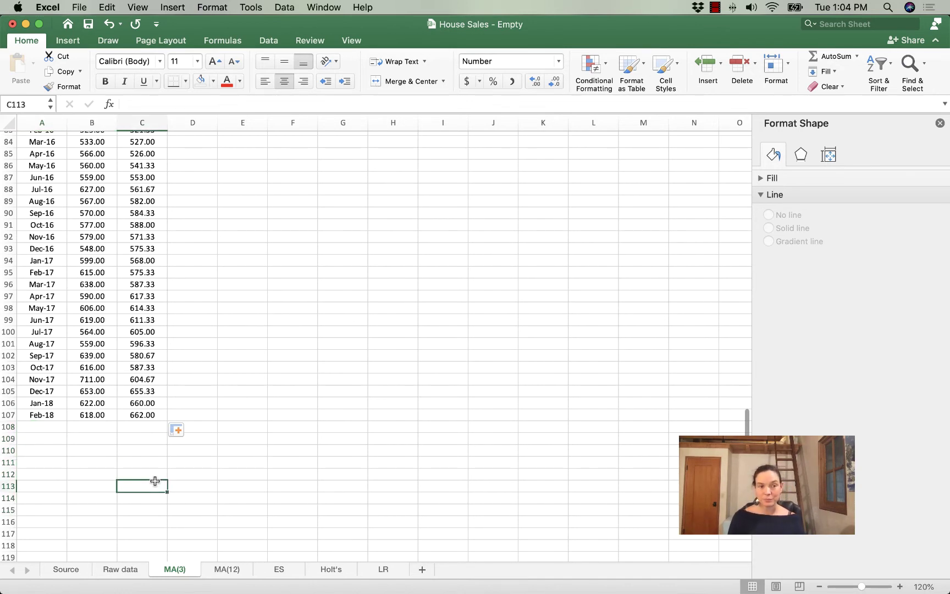
drag(44, 367, 43, 412)
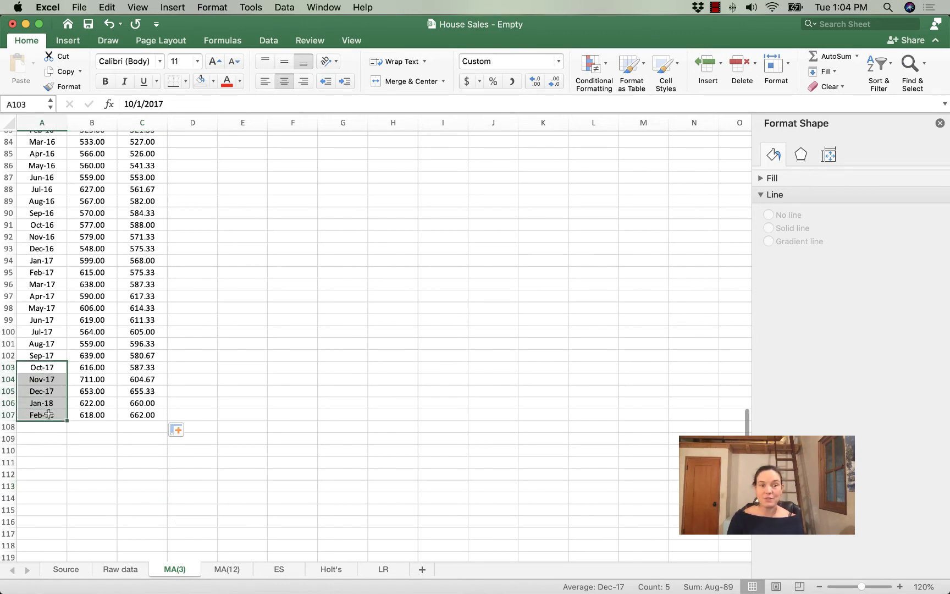
drag(66, 420, 57, 506)
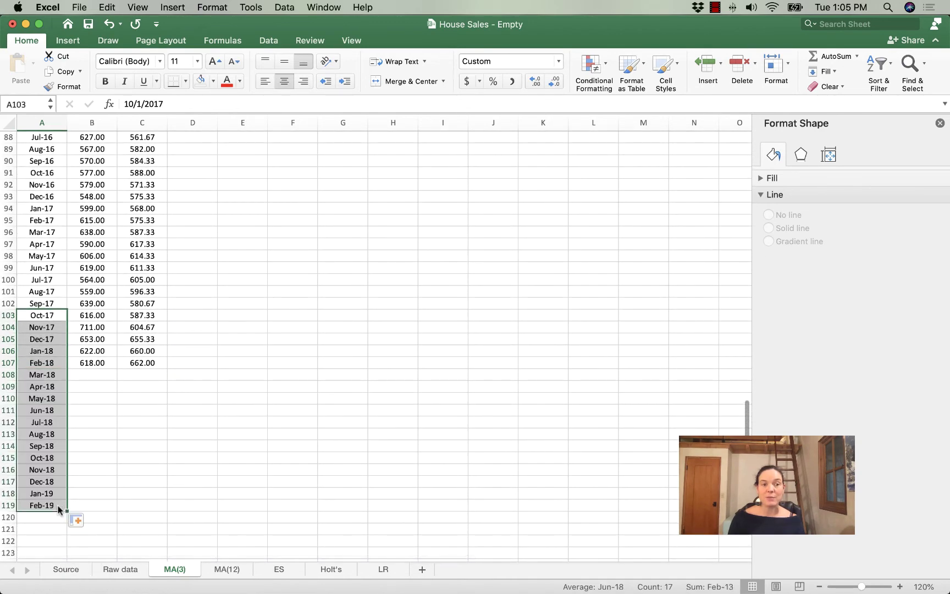
click(363, 475)
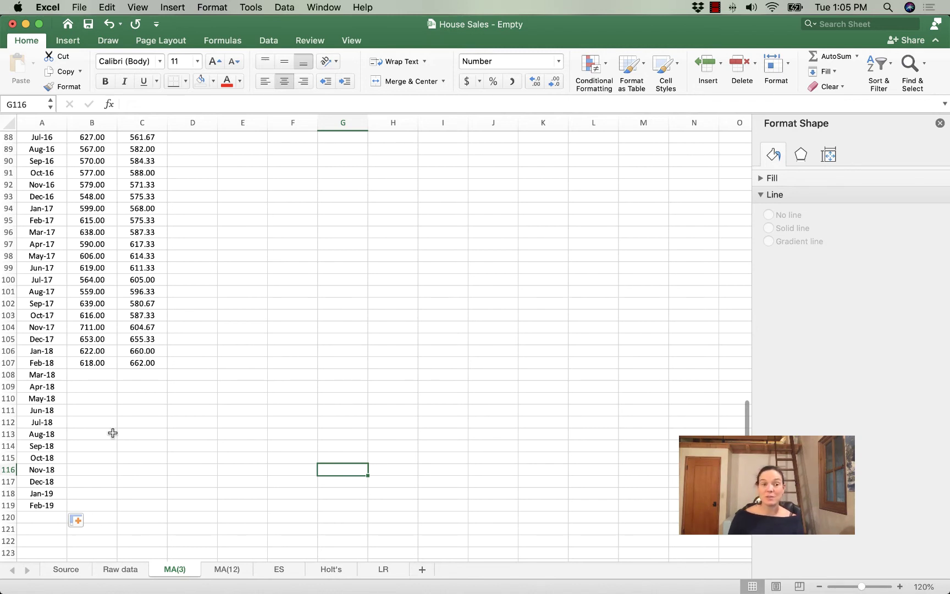
drag(95, 376, 97, 503)
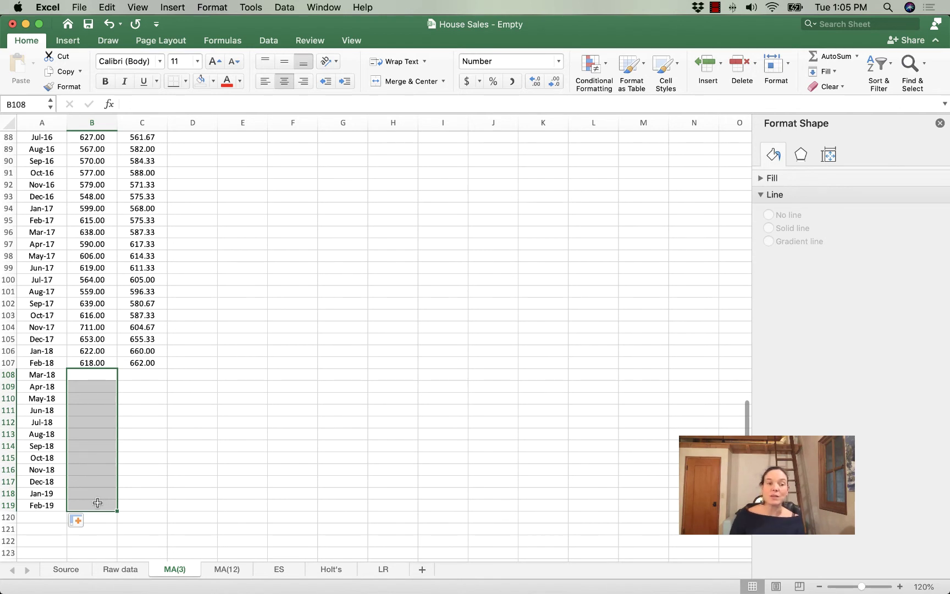
drag(149, 374, 143, 500)
click(389, 397)
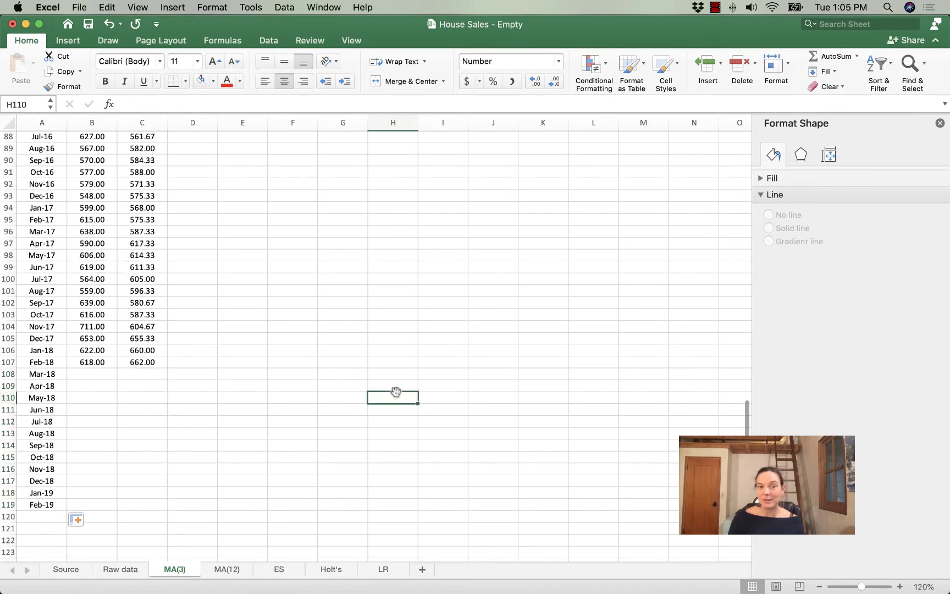
click(97, 370)
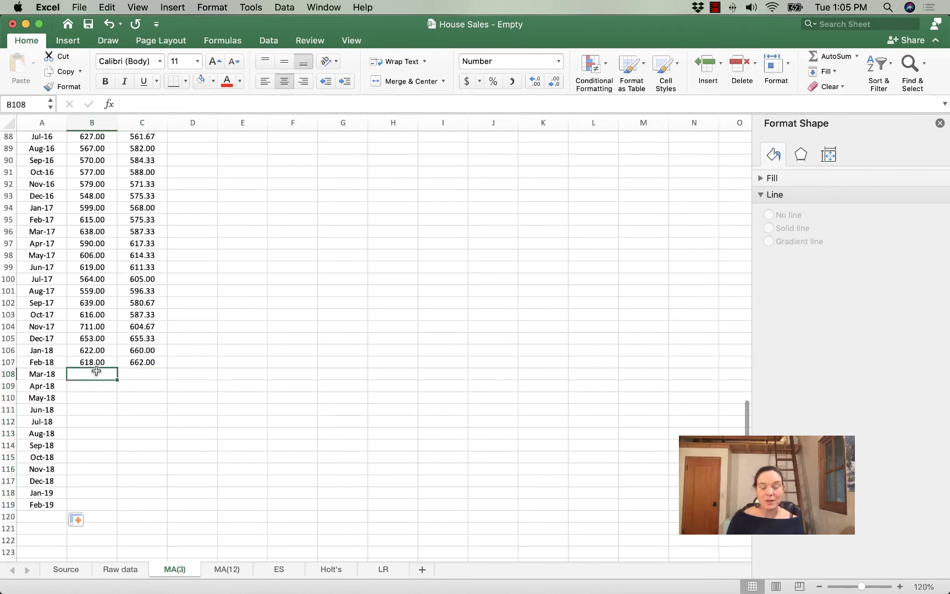
click(137, 371)
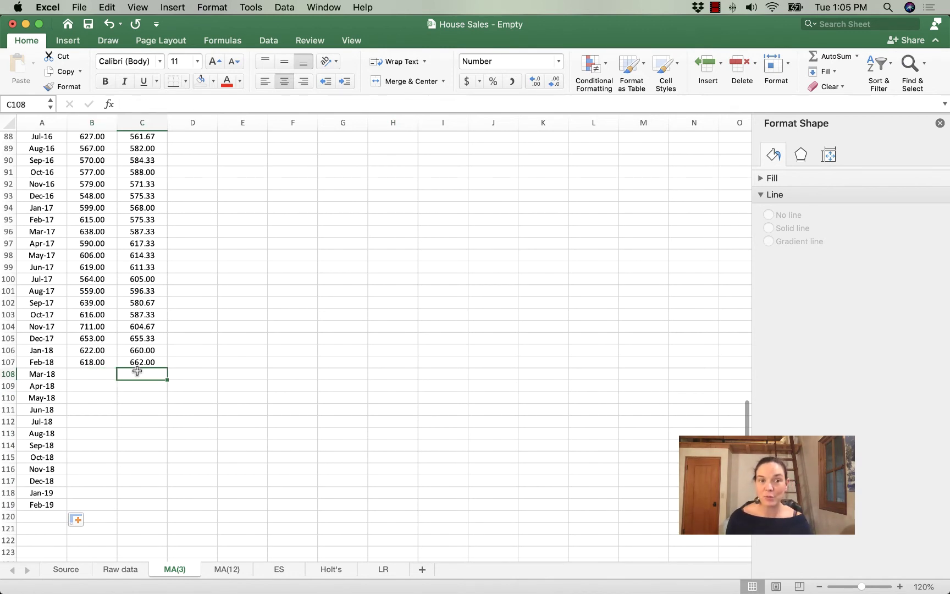
drag(143, 255, 163, 455)
click(249, 360)
click(151, 362)
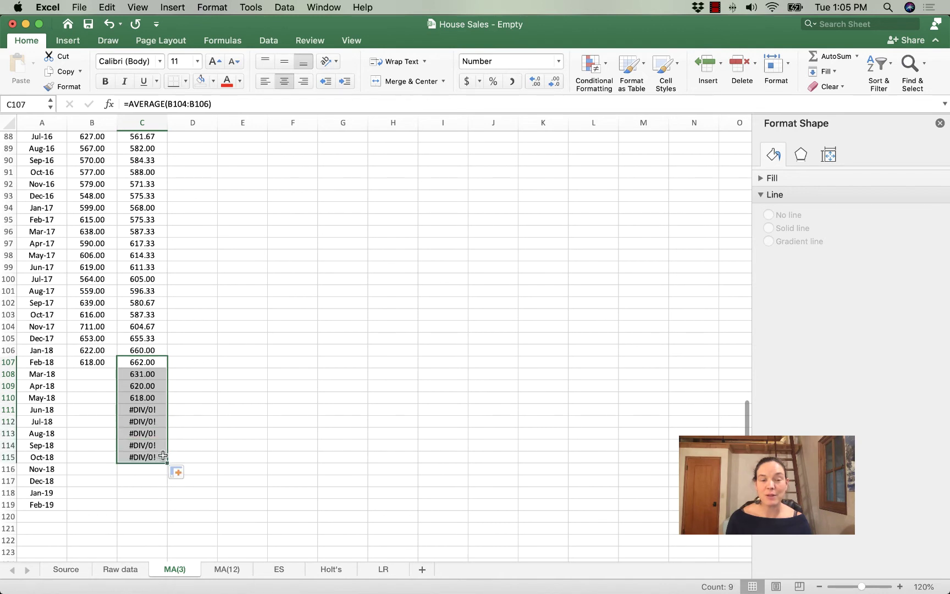
click(197, 420)
double_click(149, 410)
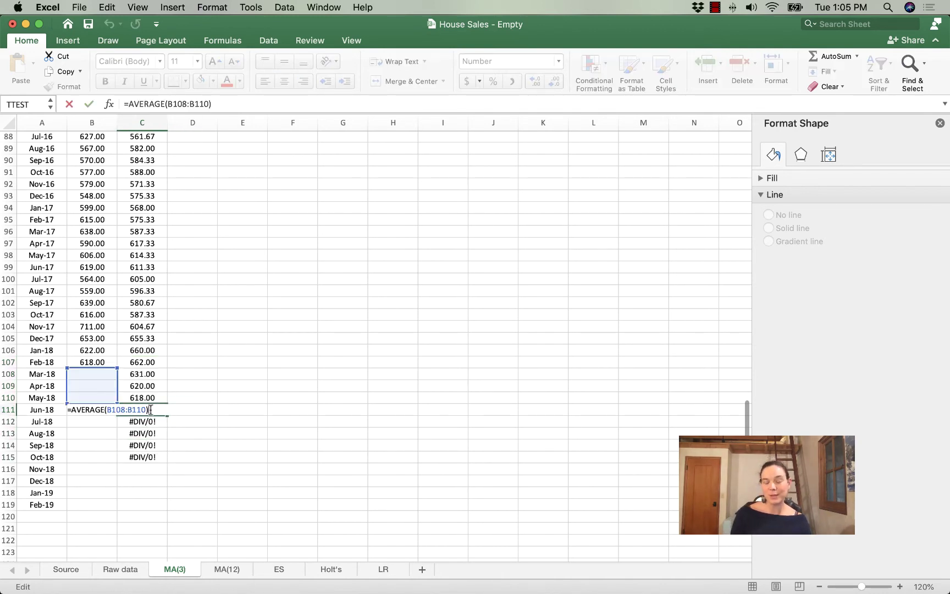
key(Return)
click(219, 395)
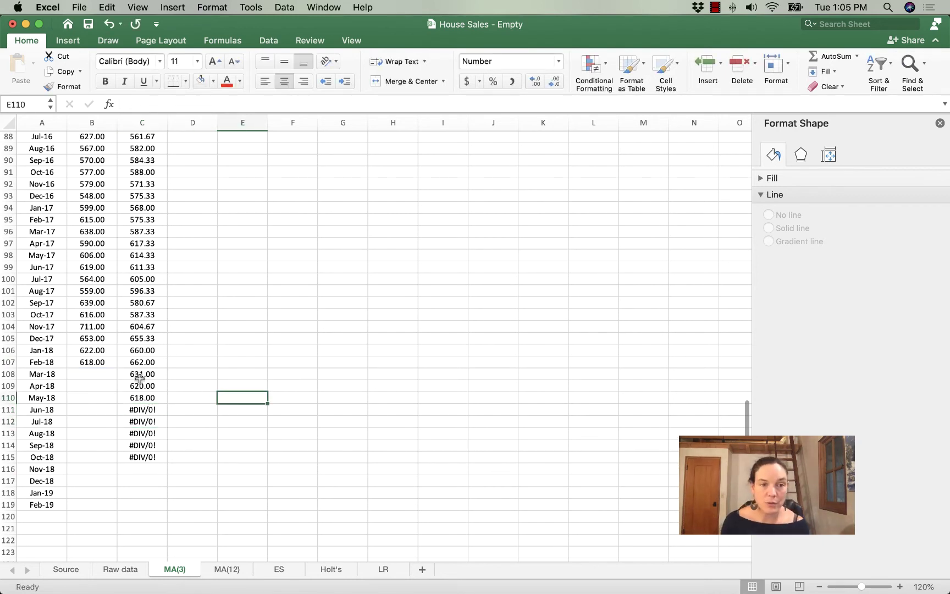
drag(140, 376, 134, 459)
scroll(135, 459, down, 1)
key(Delete)
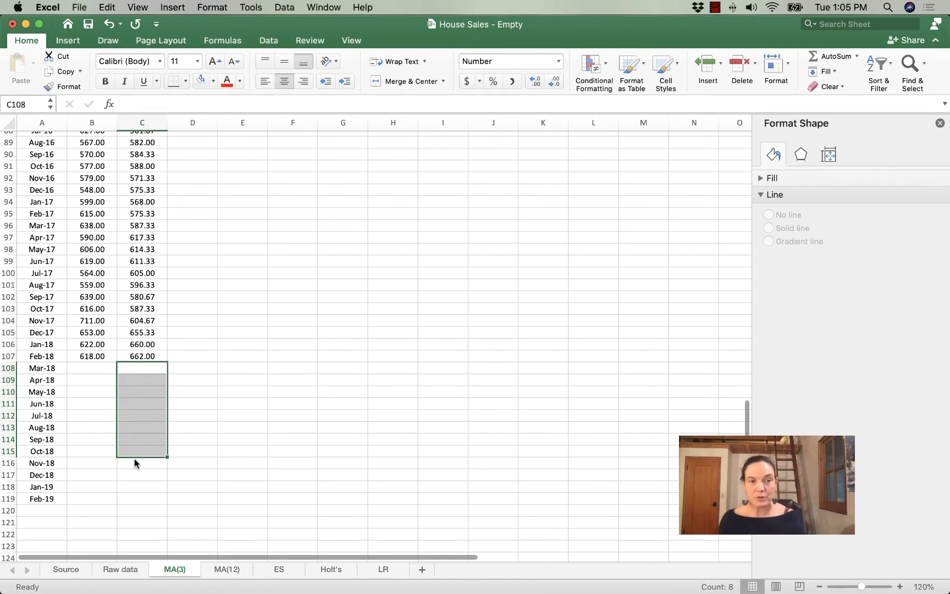
click(92, 369)
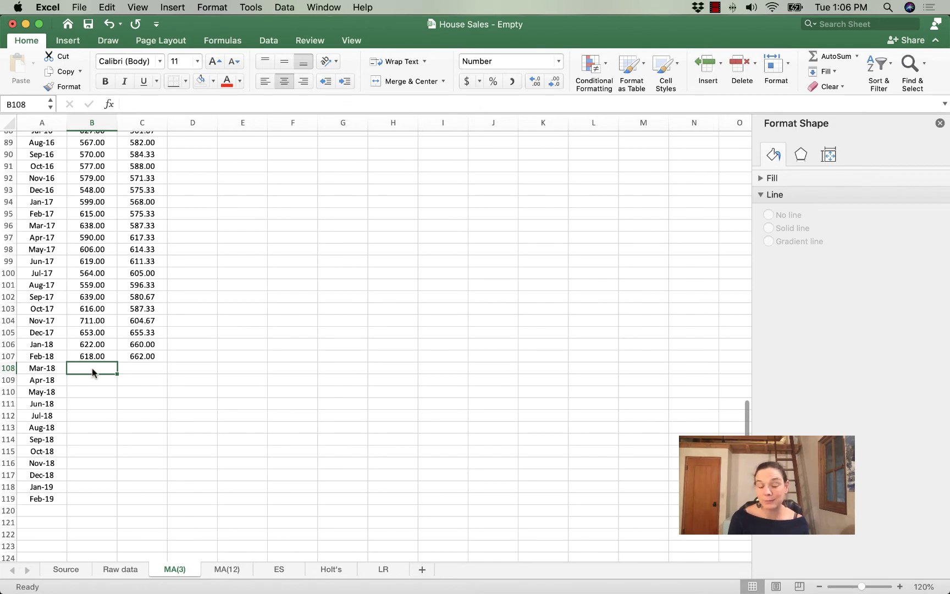
Enter =AVERAGE(B105:B107) in B108 and fill it down to B119, giving 631.00 to 625.17.
text(=)
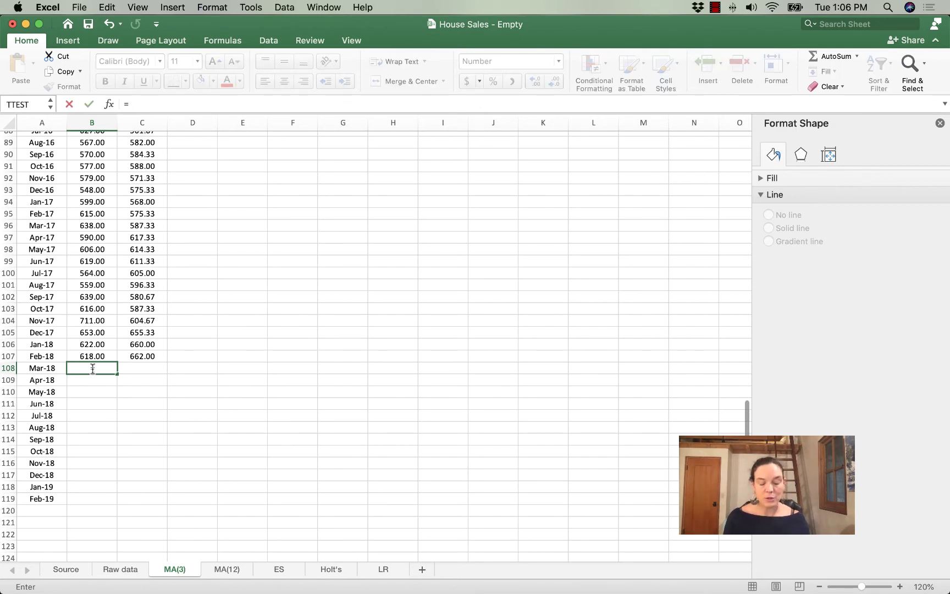
text(average()
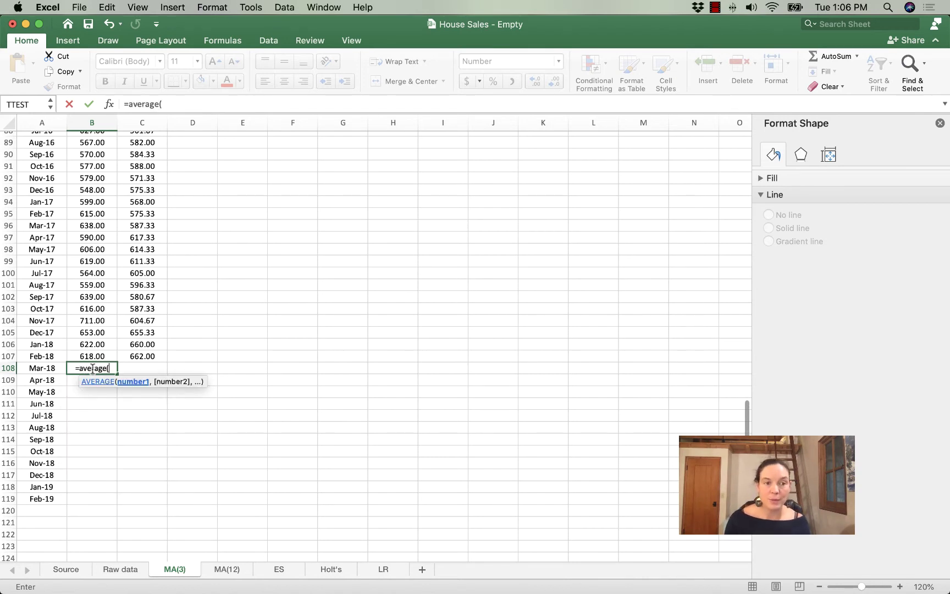
drag(92, 357, 95, 334)
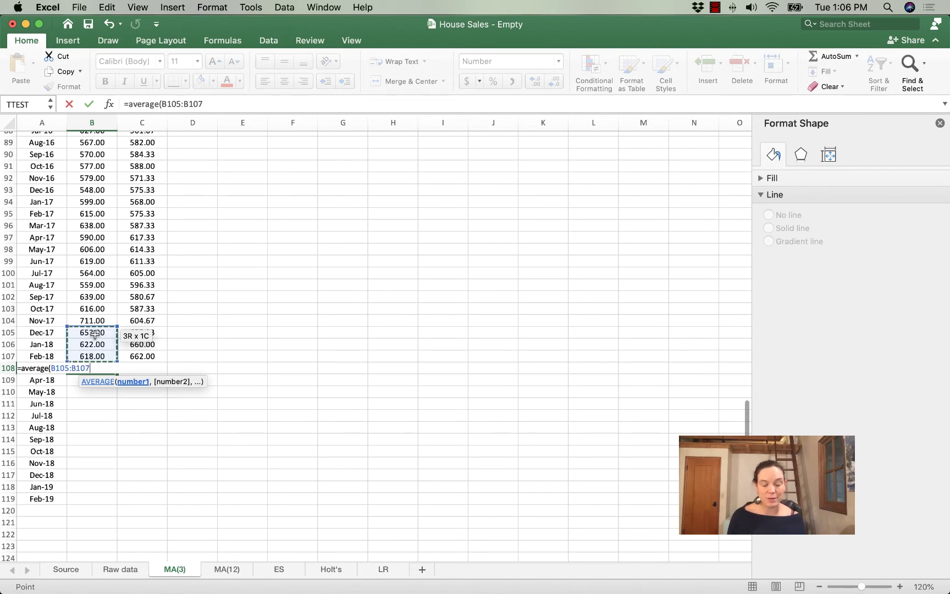
text())
key(Return)
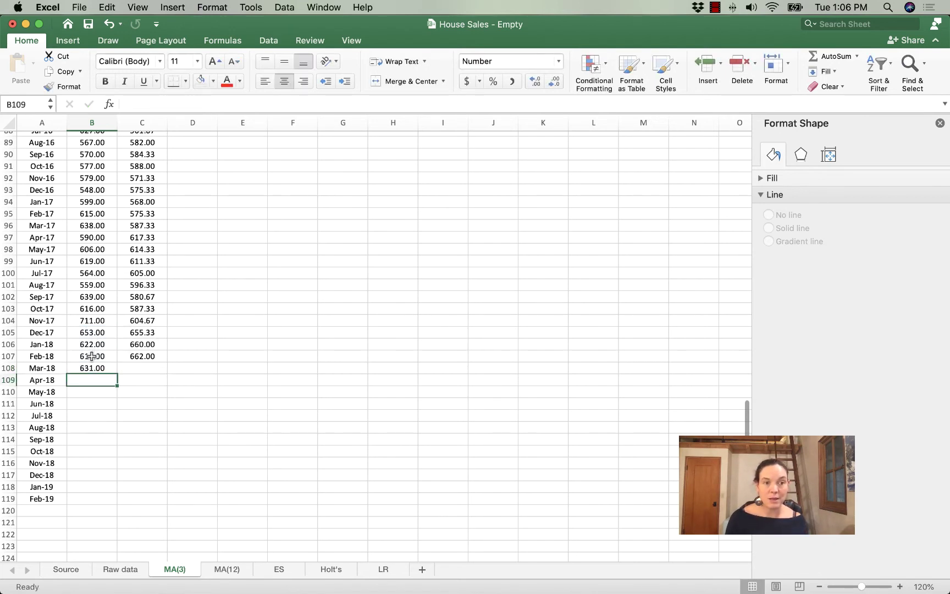
click(96, 367)
drag(117, 373, 118, 498)
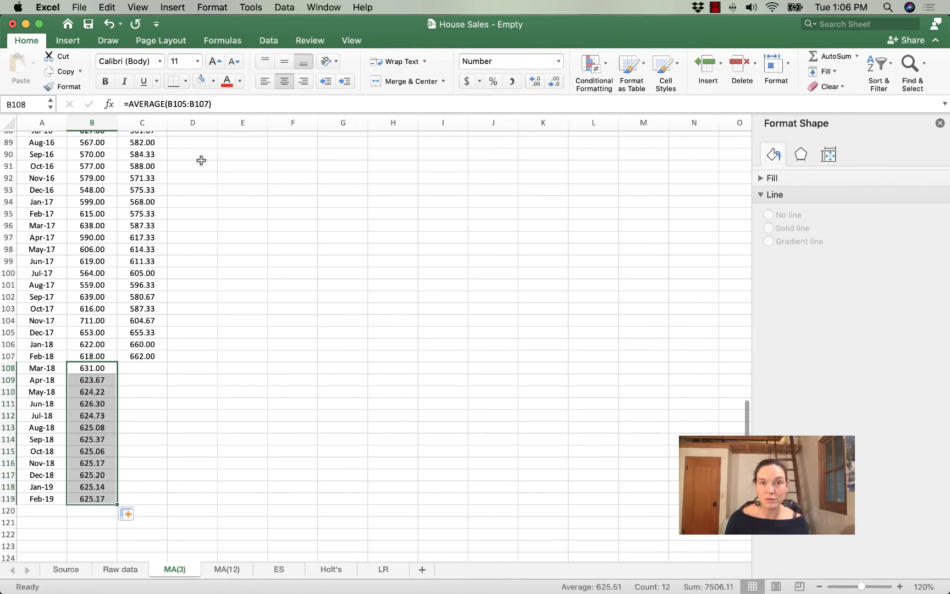
click(226, 81)
click(214, 297)
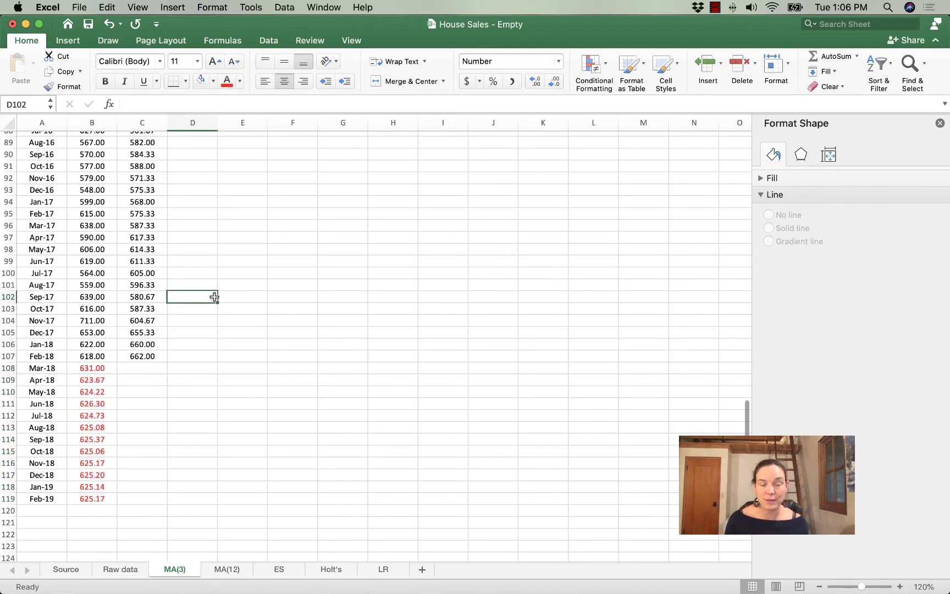
click(83, 392)
double_click(84, 392)
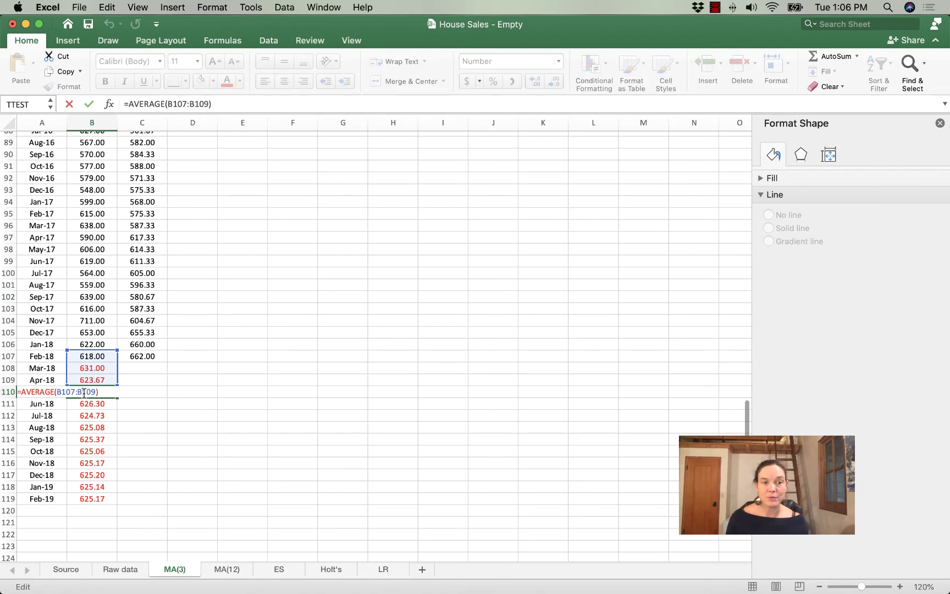
key(Return)
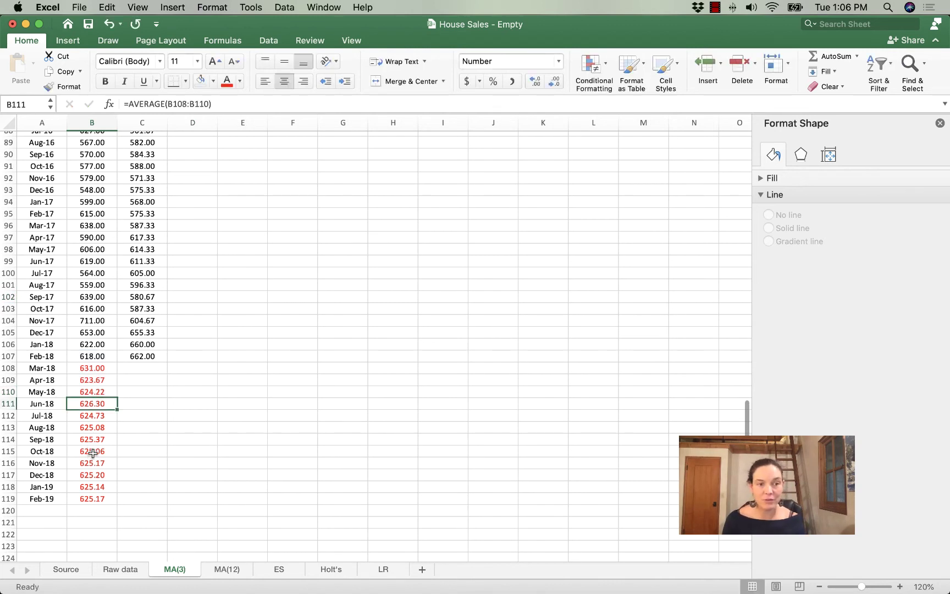
double_click(93, 453)
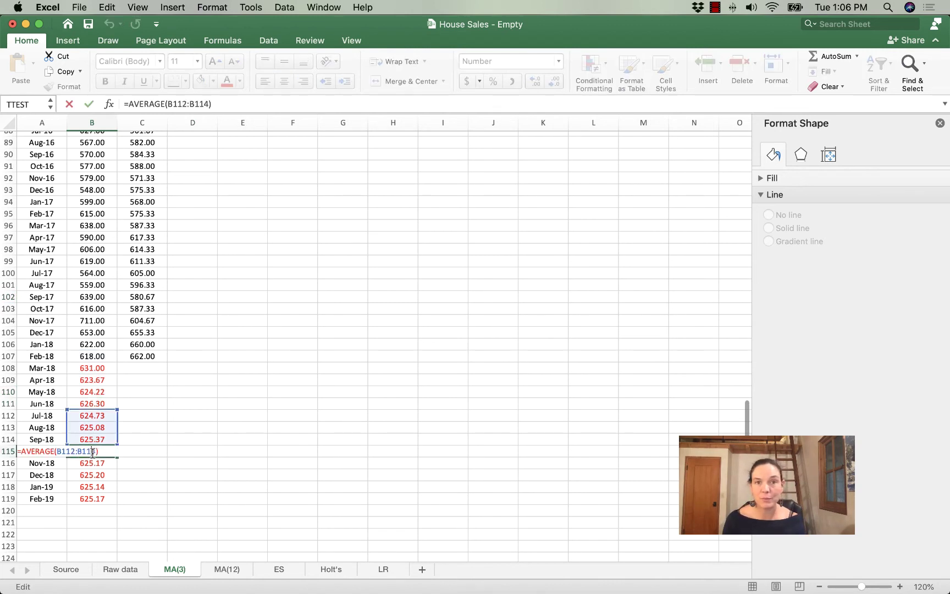
key(Return)
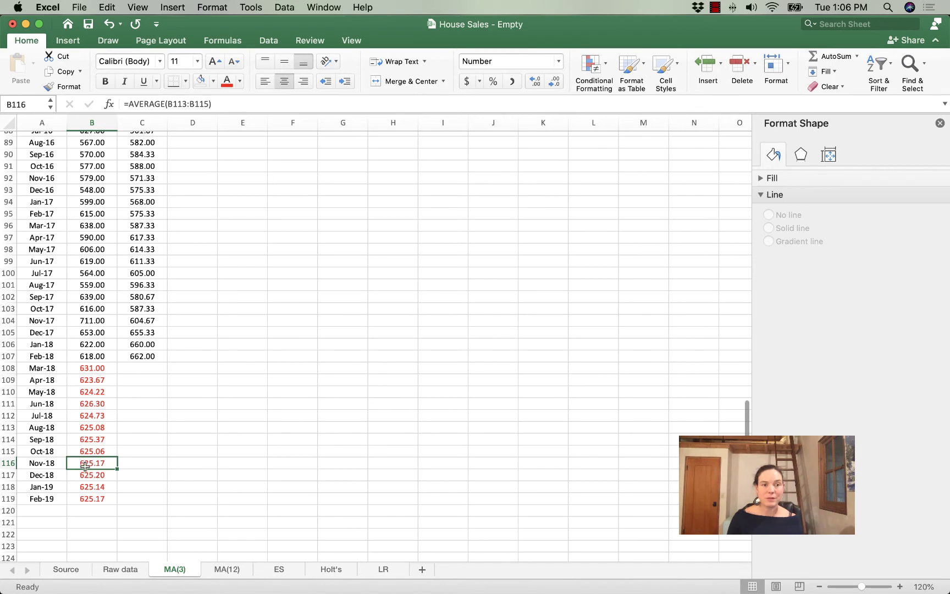
drag(87, 369, 85, 500)
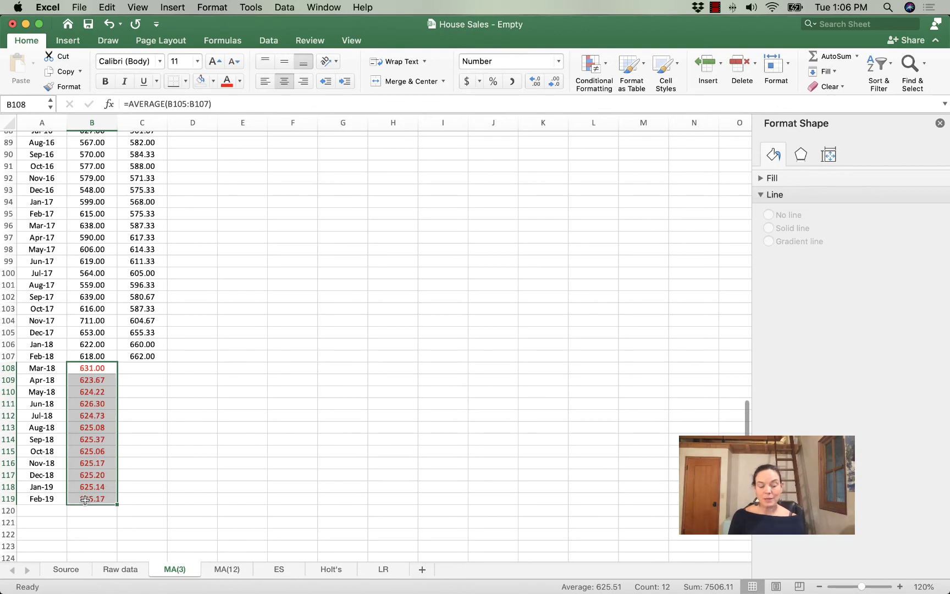
Paste the copied B108:B119 forecasts into C108 as values only.
key(super+c)
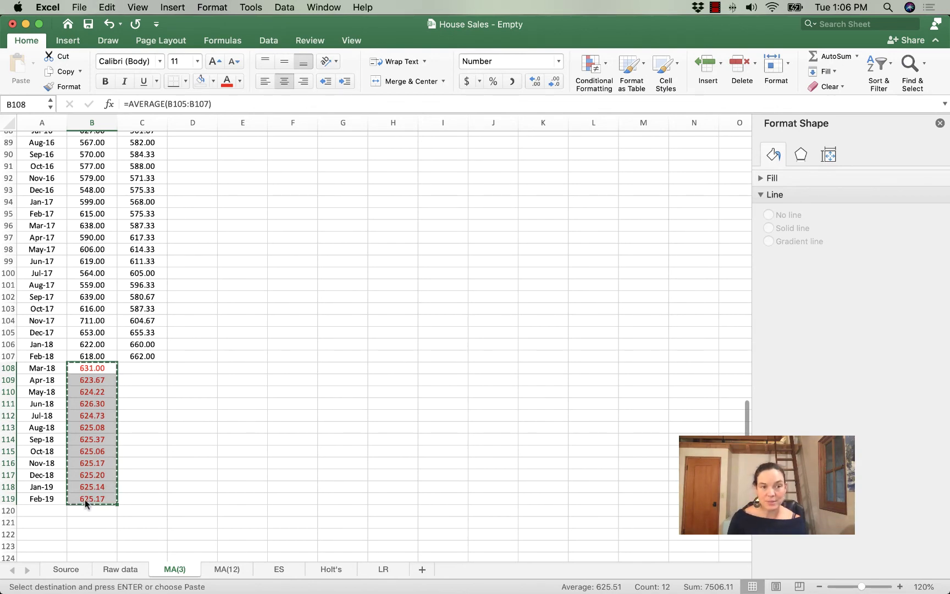
scroll(133, 460, up, 2)
click(139, 396)
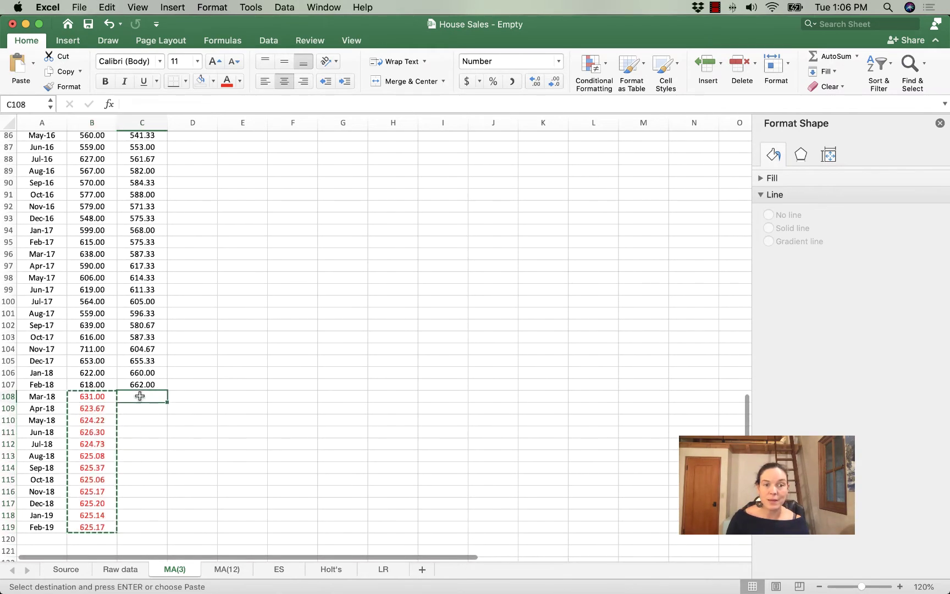
right_click(138, 394)
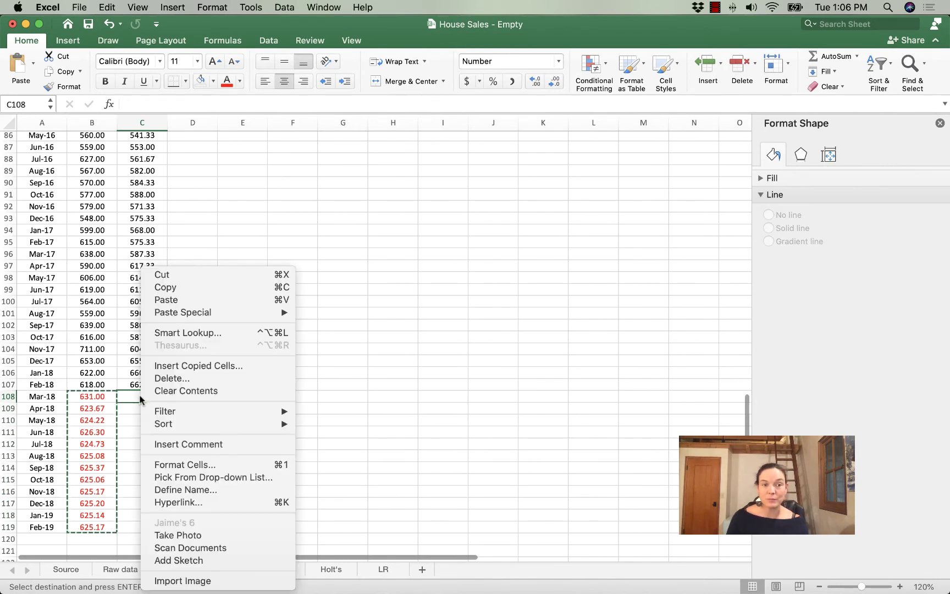
mouse_move(189, 317)
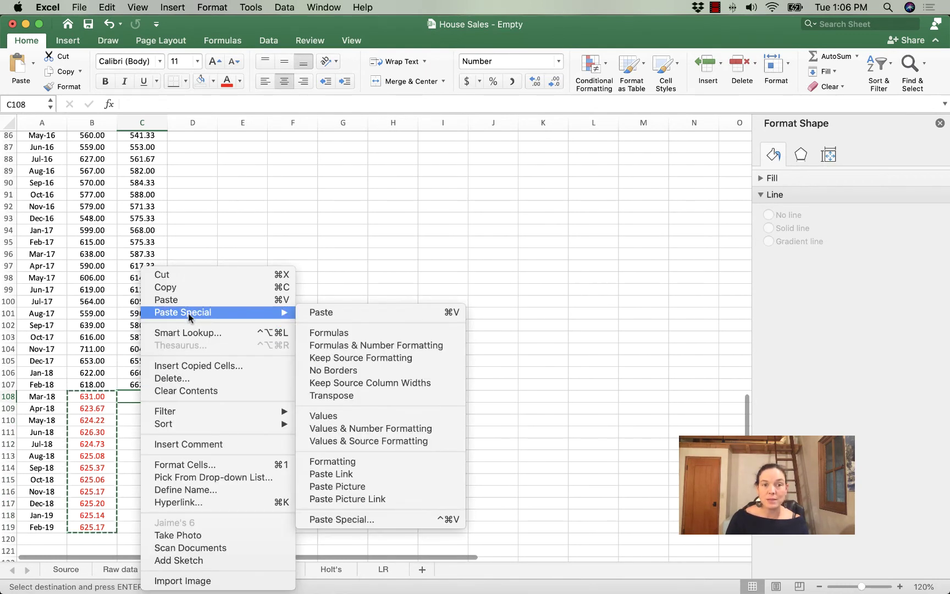
click(358, 430)
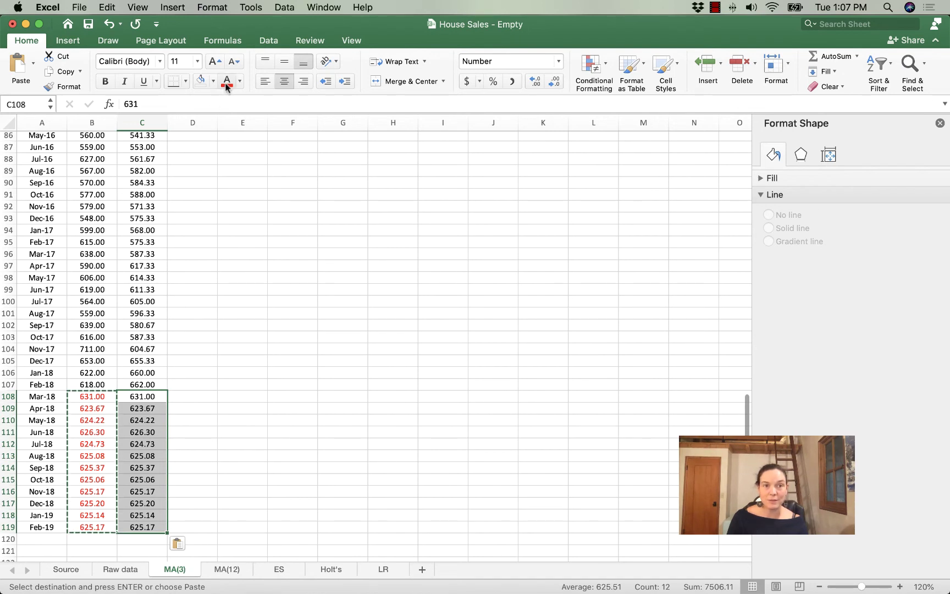
key(Escape)
click(275, 313)
Clear the original forecasts from B108:B119.
drag(86, 395, 91, 524)
key(Delete)
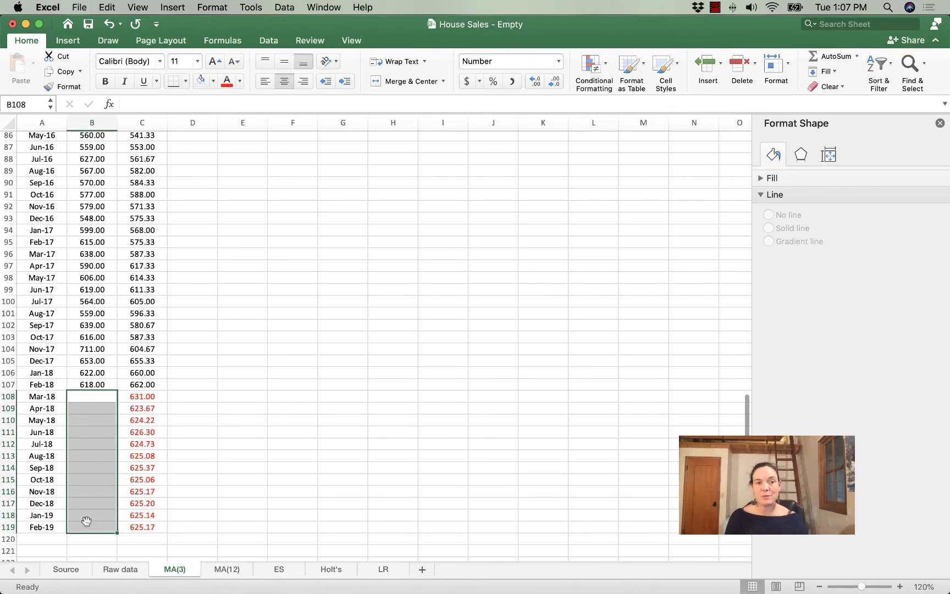
click(434, 436)
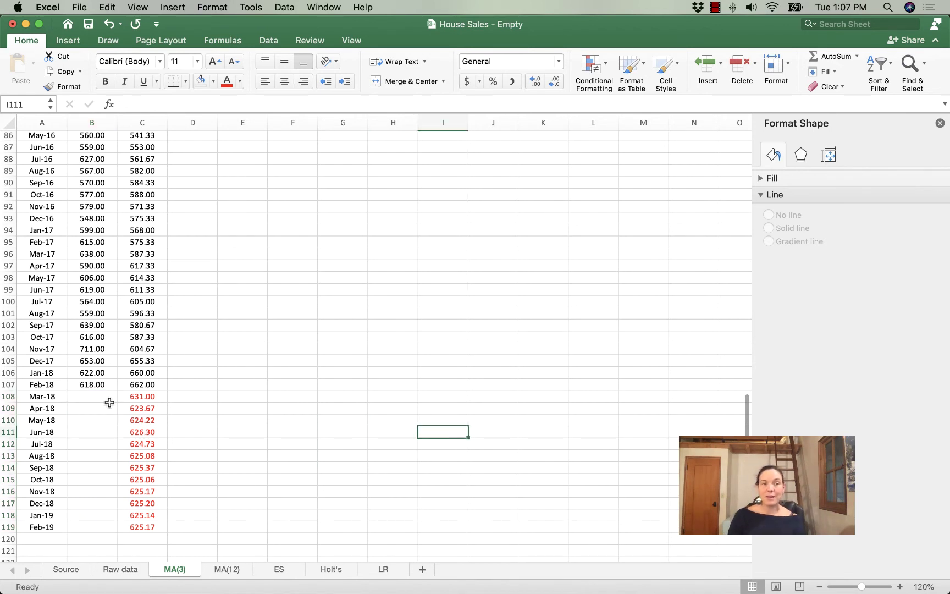
drag(142, 233, 137, 376)
scroll(137, 376, down, 1)
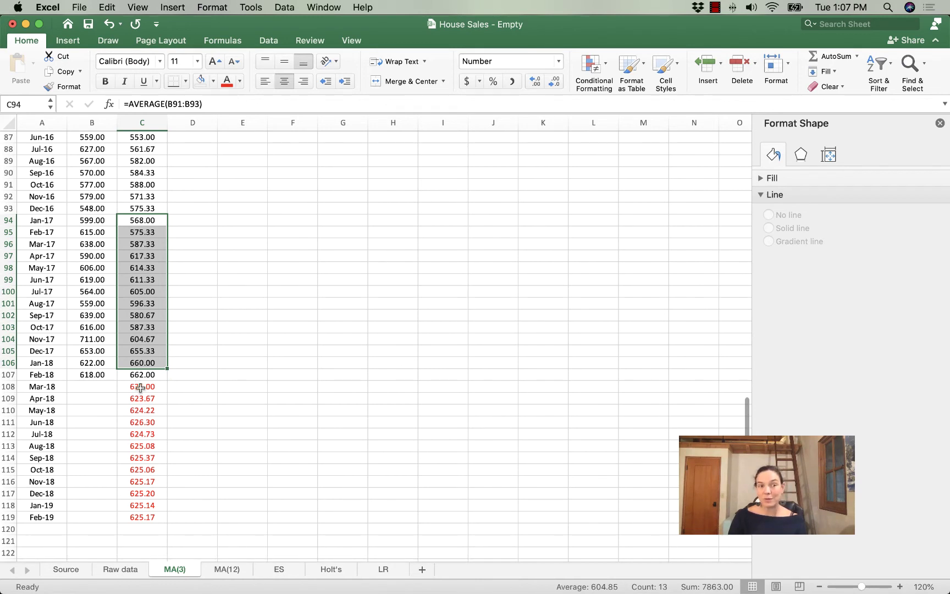
drag(141, 386, 142, 517)
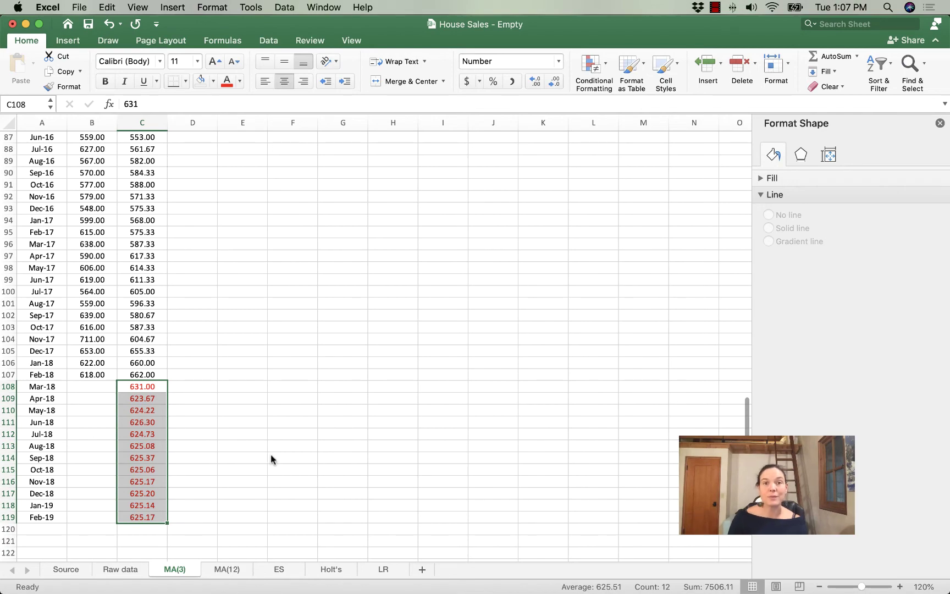
scroll(255, 411, up, 7)
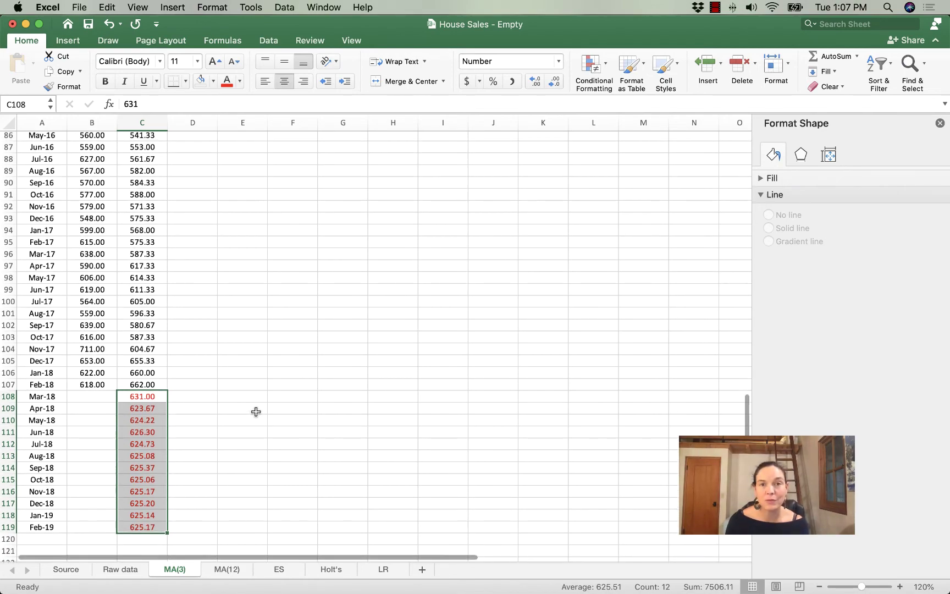
scroll(255, 411, up, 20)
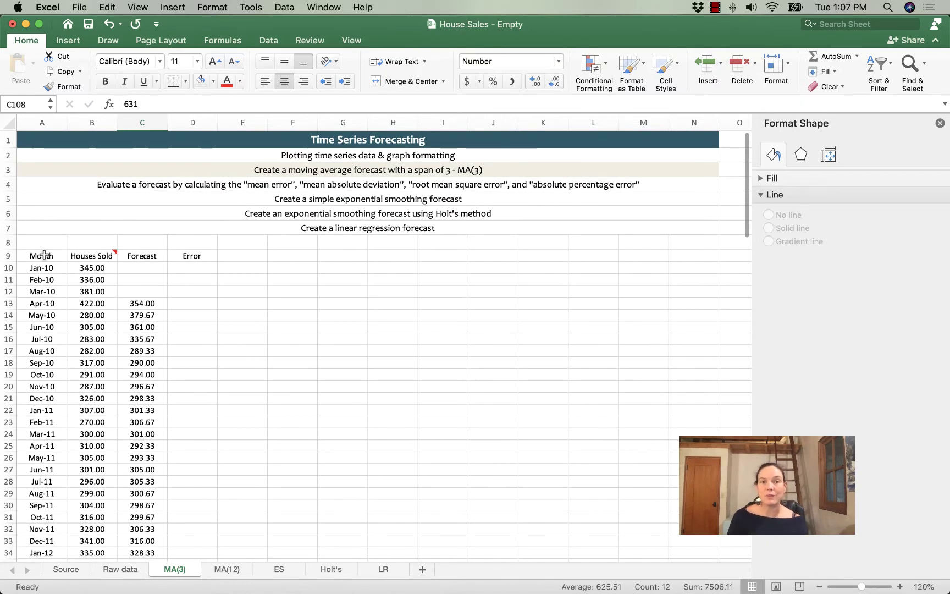
Select A9:C119 and show Recommended Charts from the Insert tab.
drag(44, 254, 147, 497)
scroll(526, 344, up, 15)
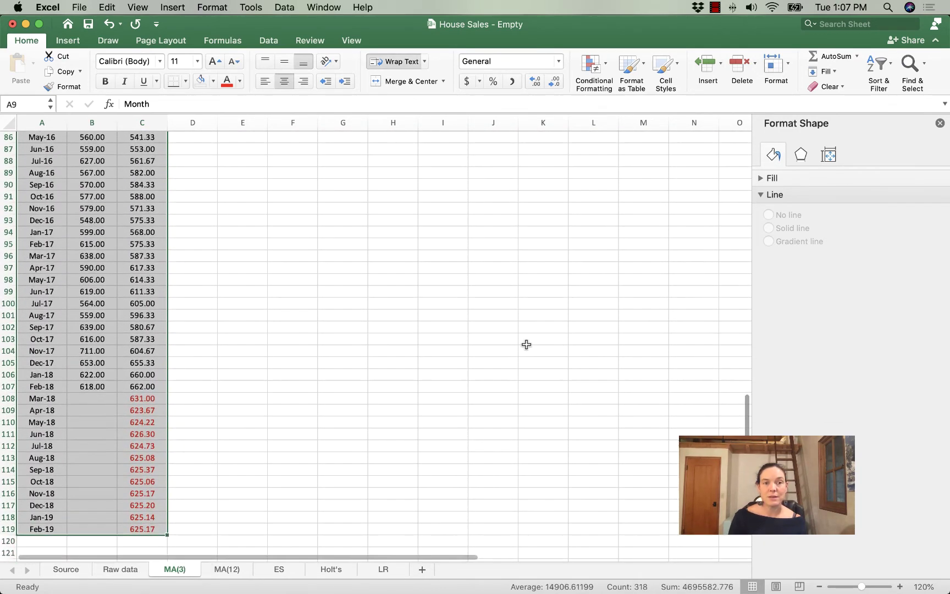
scroll(526, 344, up, 8)
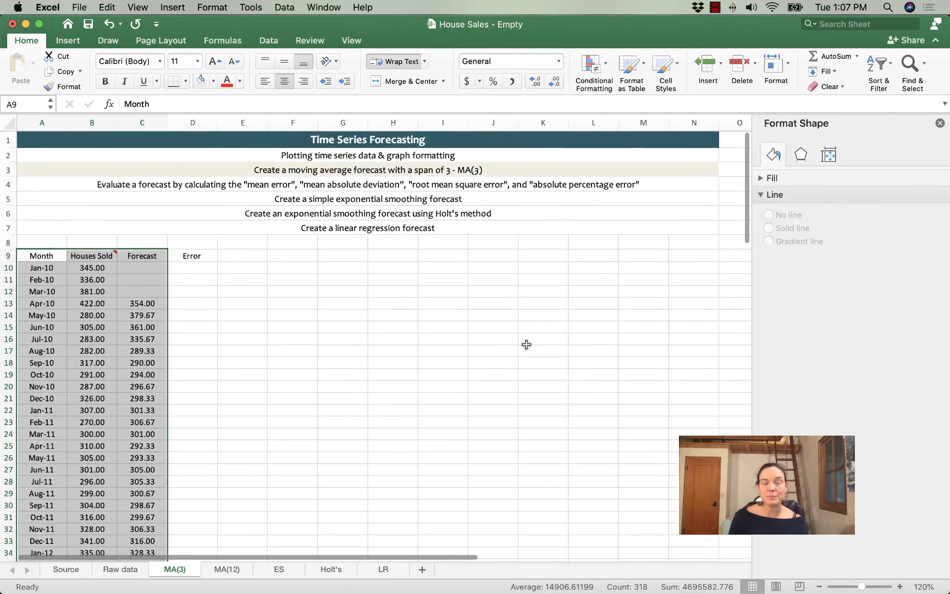
click(63, 40)
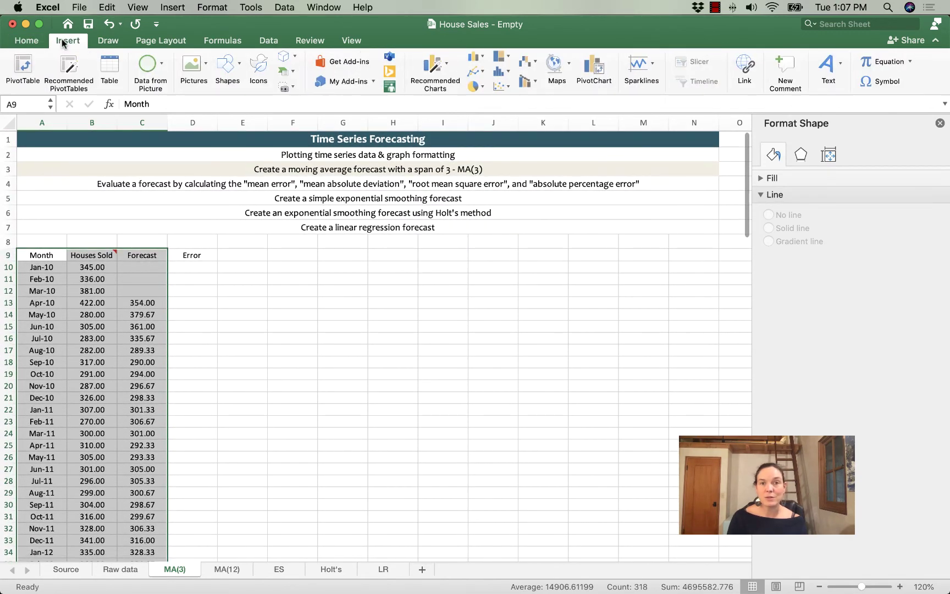
click(446, 68)
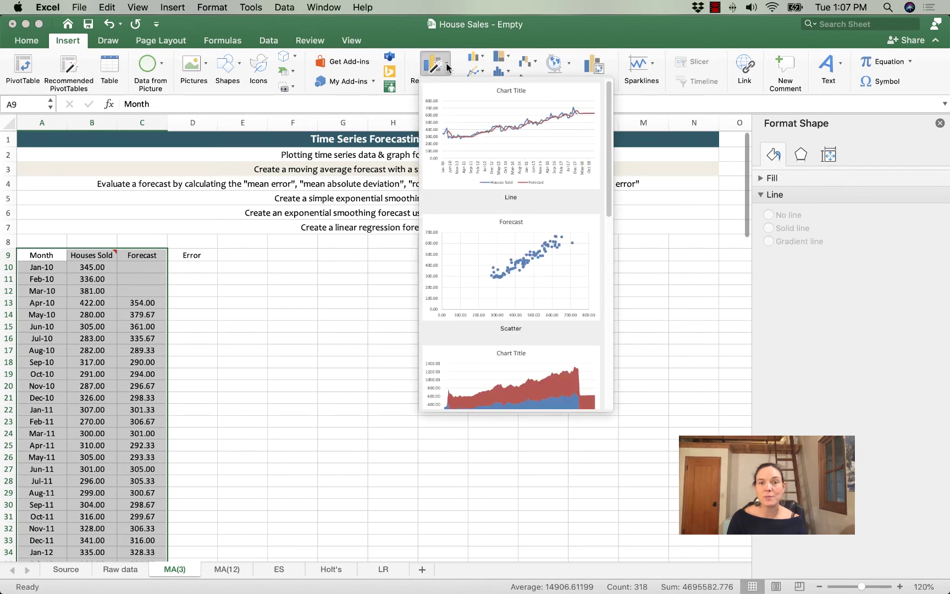
Insert the recommended line chart beside the data, titled 'Forecast and Original Observations - MA(3)'.
click(494, 131)
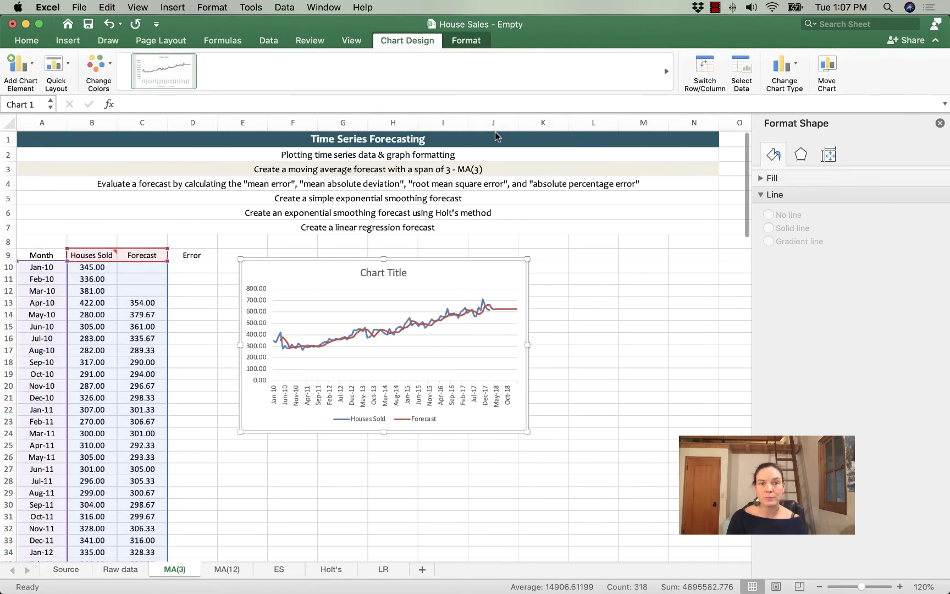
drag(272, 257, 299, 244)
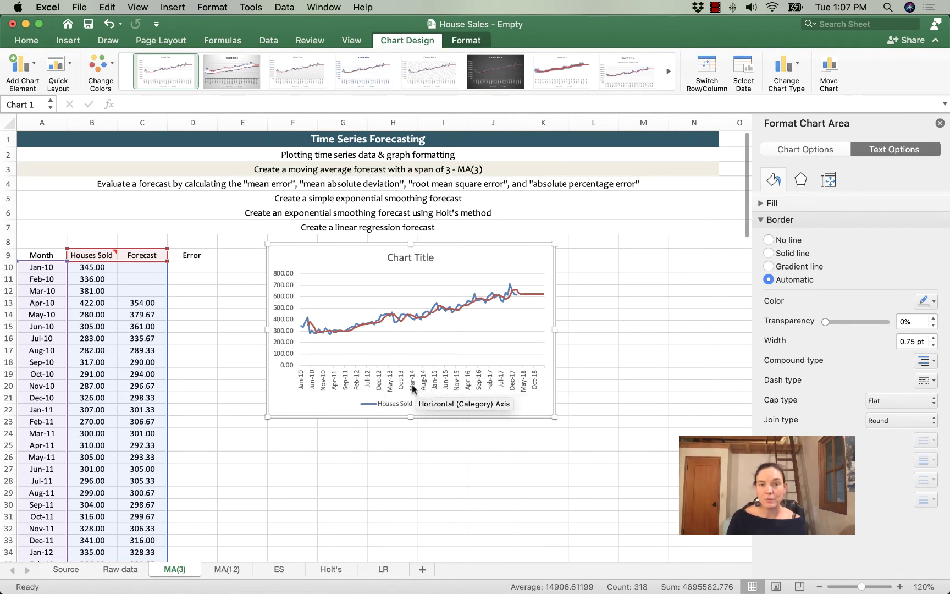
click(429, 258)
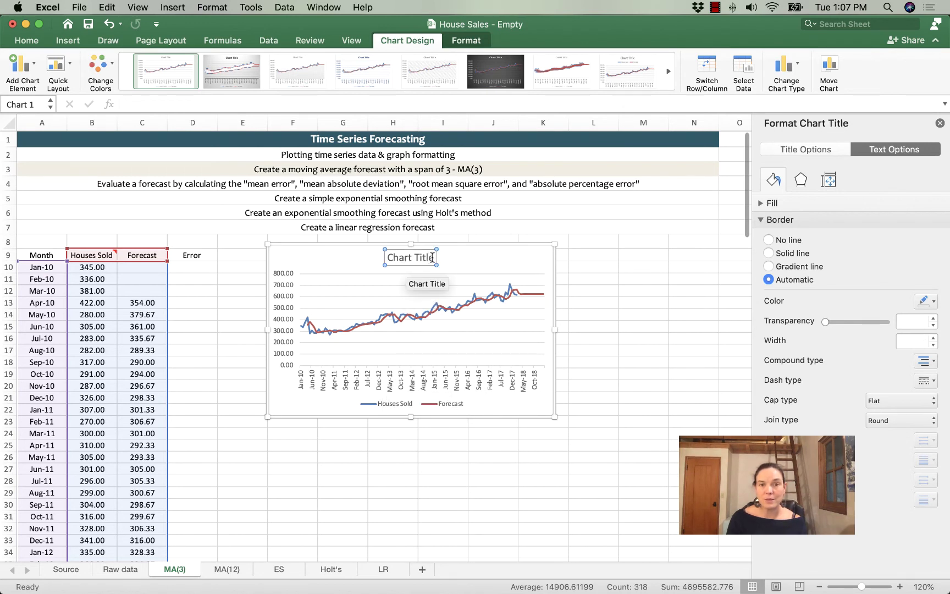
drag(435, 257, 396, 257)
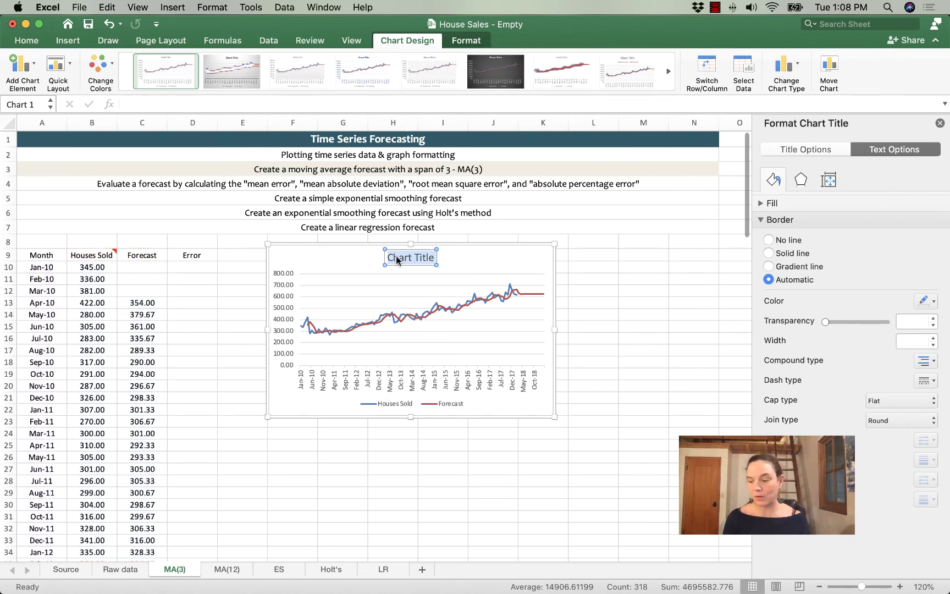
text(Forecast and Or)
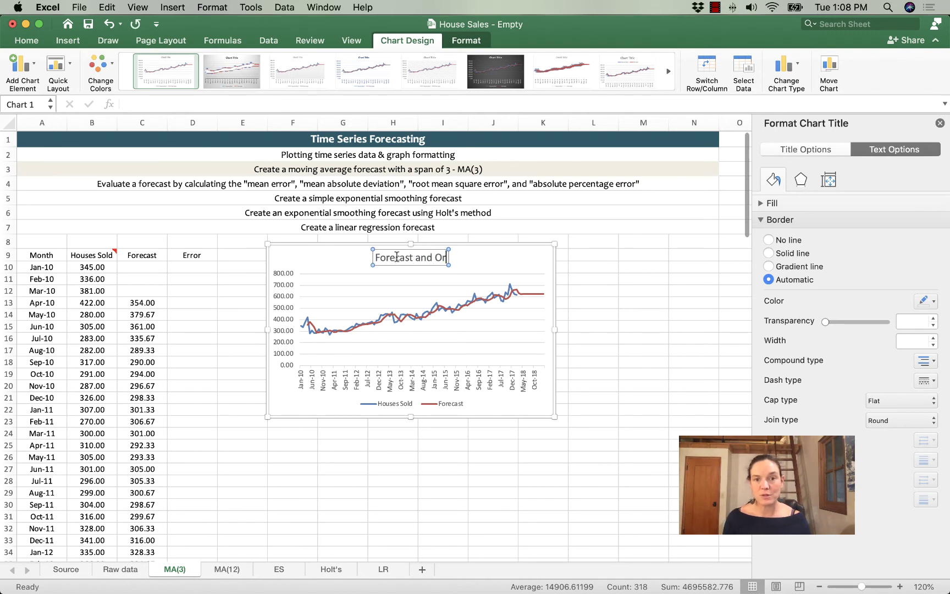
text(iginal Obs)
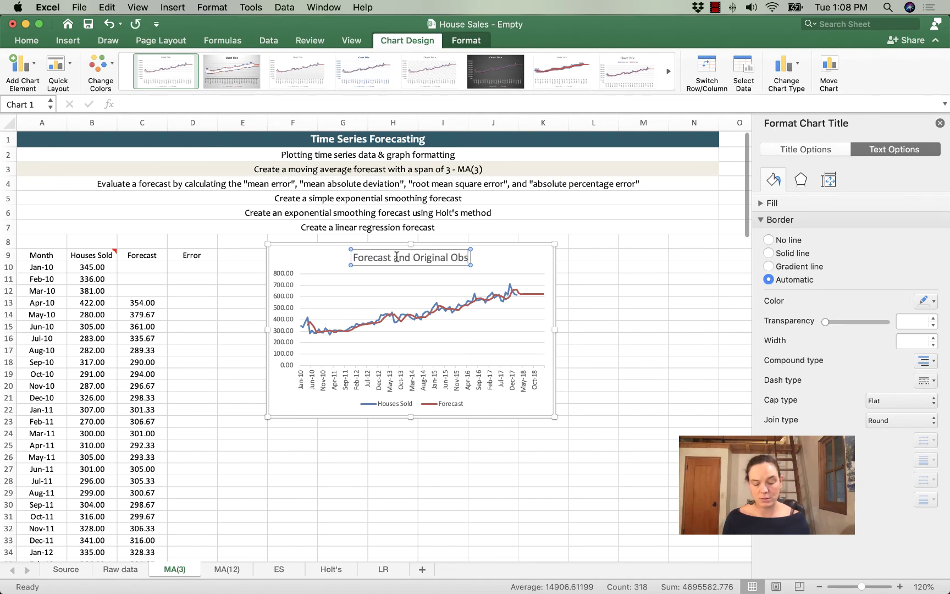
text(ervations)
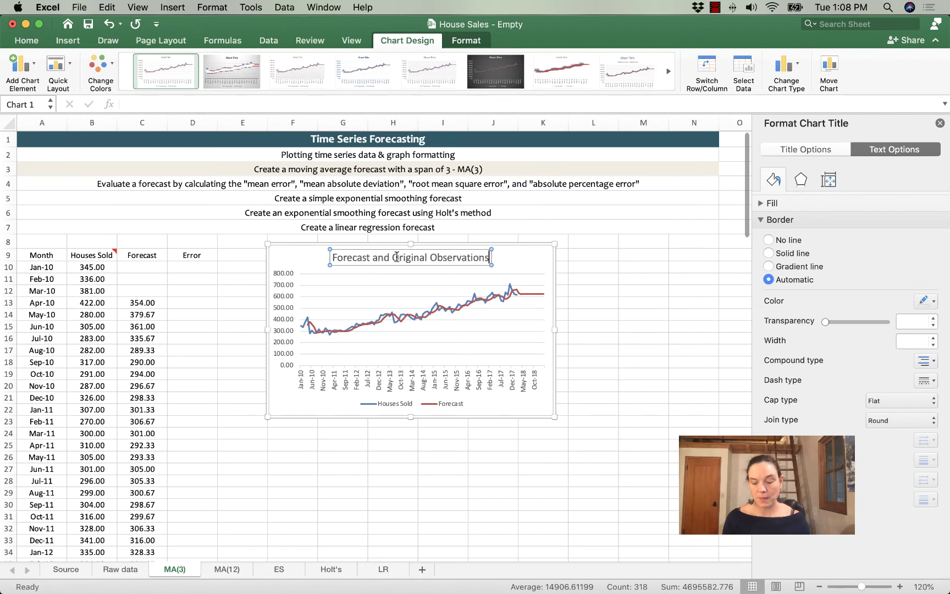
text( -)
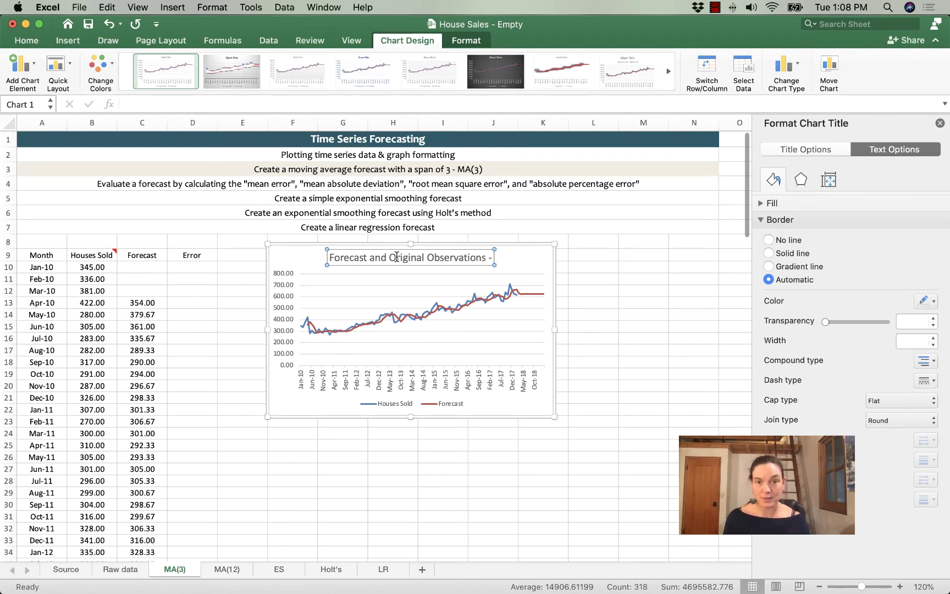
text(MA)
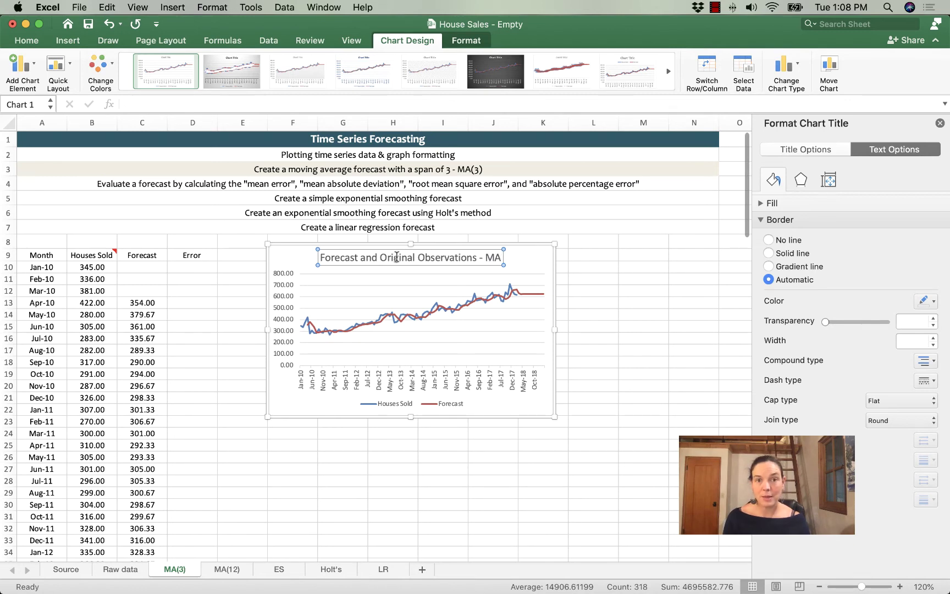
text((3))
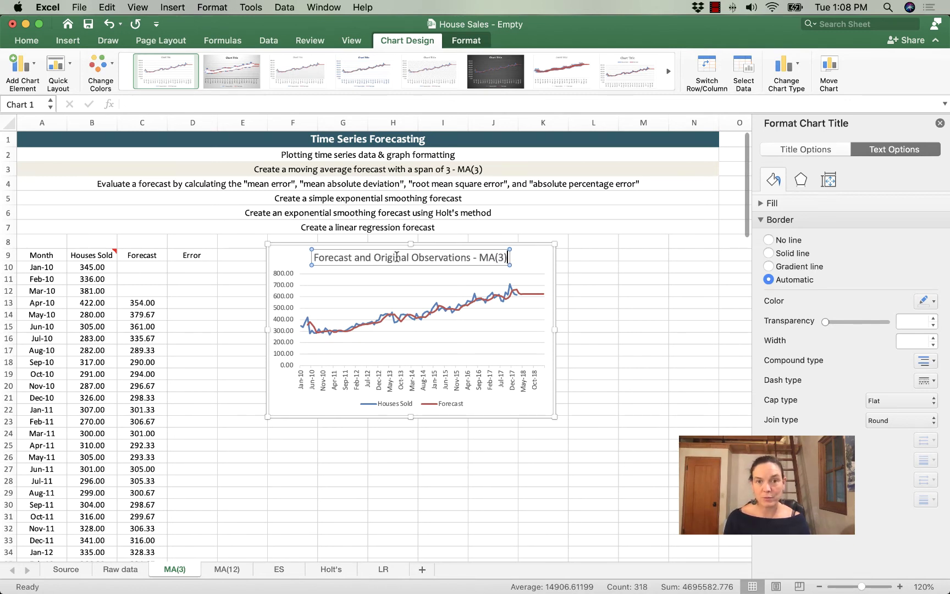
Set the vertical axis number format to 0 decimal places in Format Axis.
scroll(396, 256, down, 3)
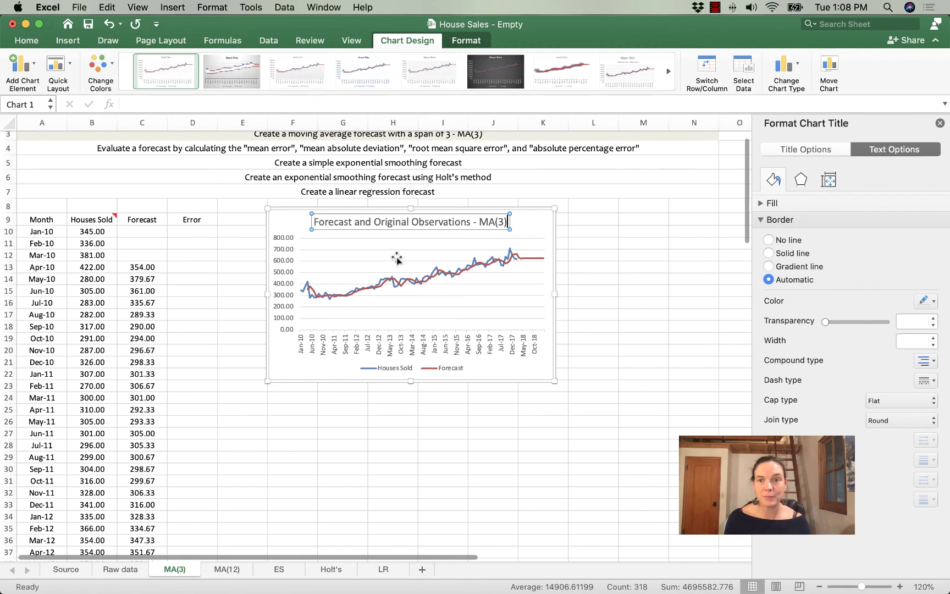
click(939, 123)
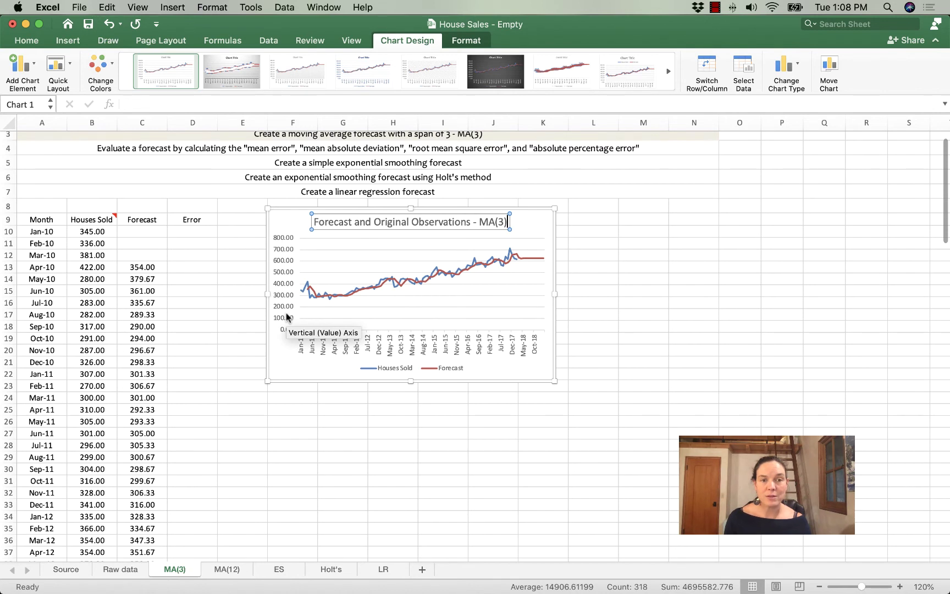
right_click(282, 285)
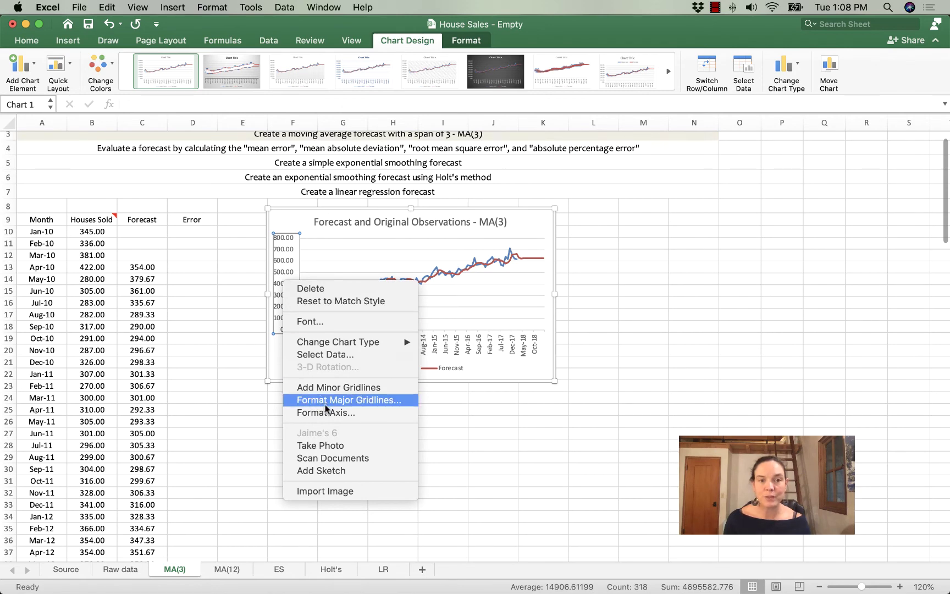
click(332, 416)
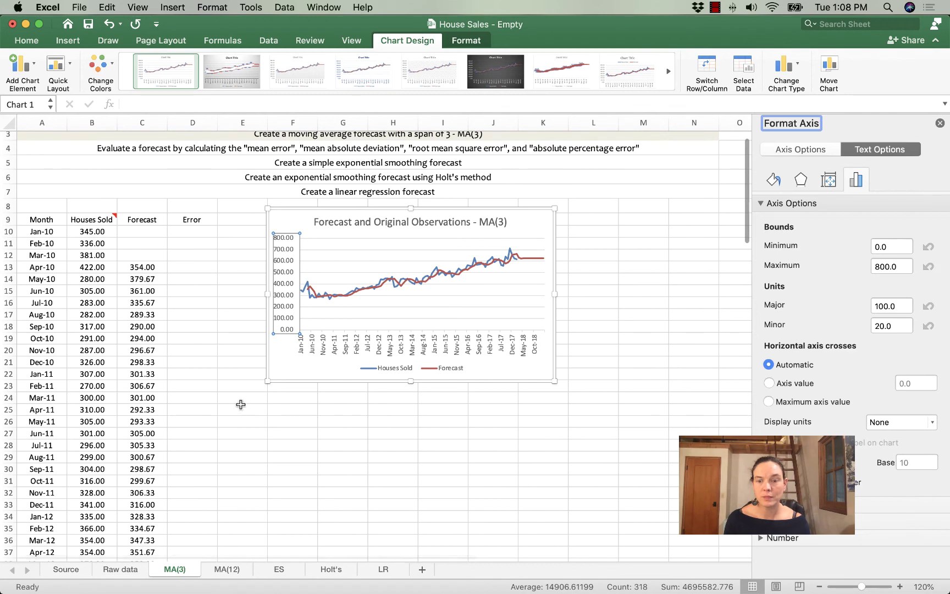
click(770, 538)
scroll(781, 539, down, 2)
scroll(852, 440, down, 5)
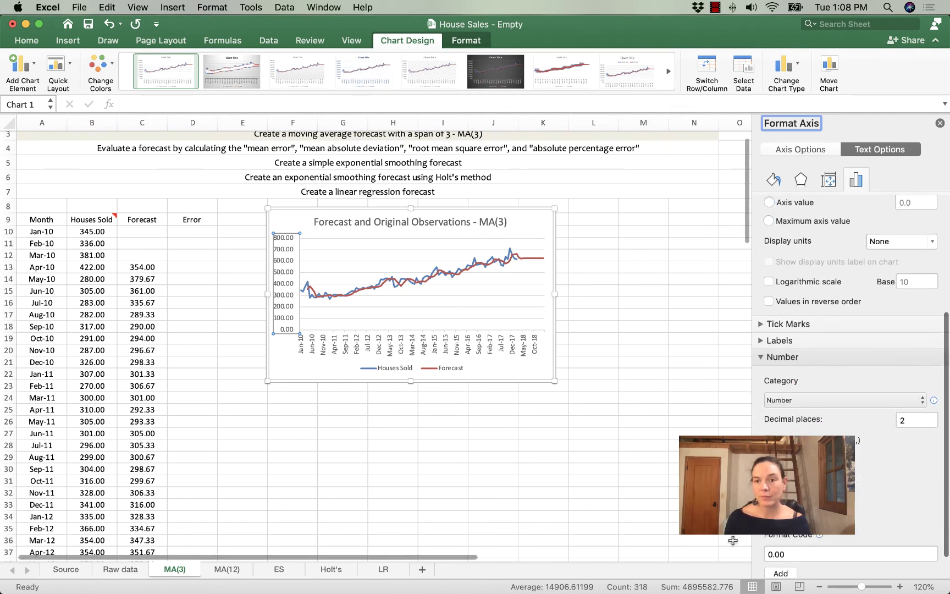
double_click(908, 420)
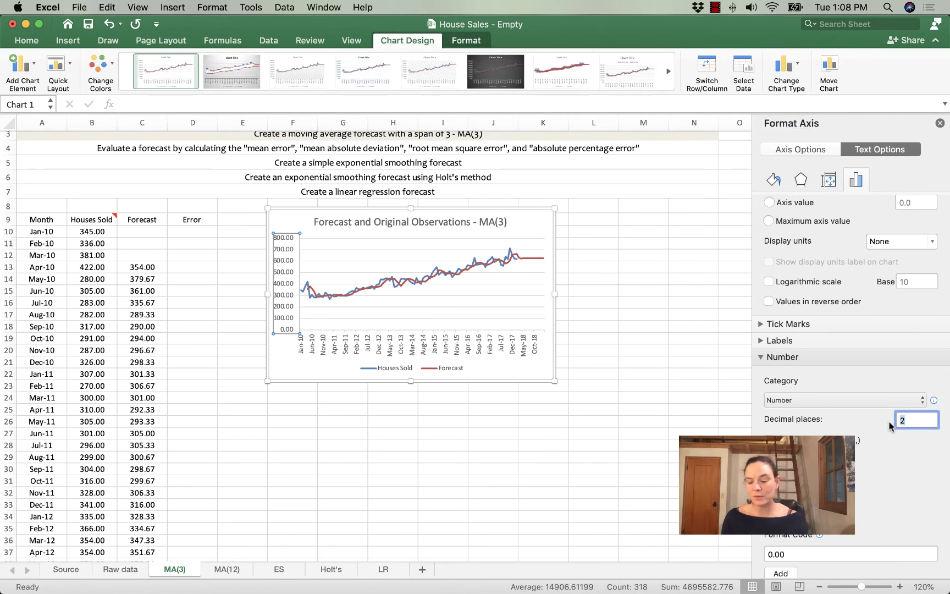
Show the vertical axis labels with 0 decimal places and add the axis title 'Monthly house sales (thousands)'.
text(0)
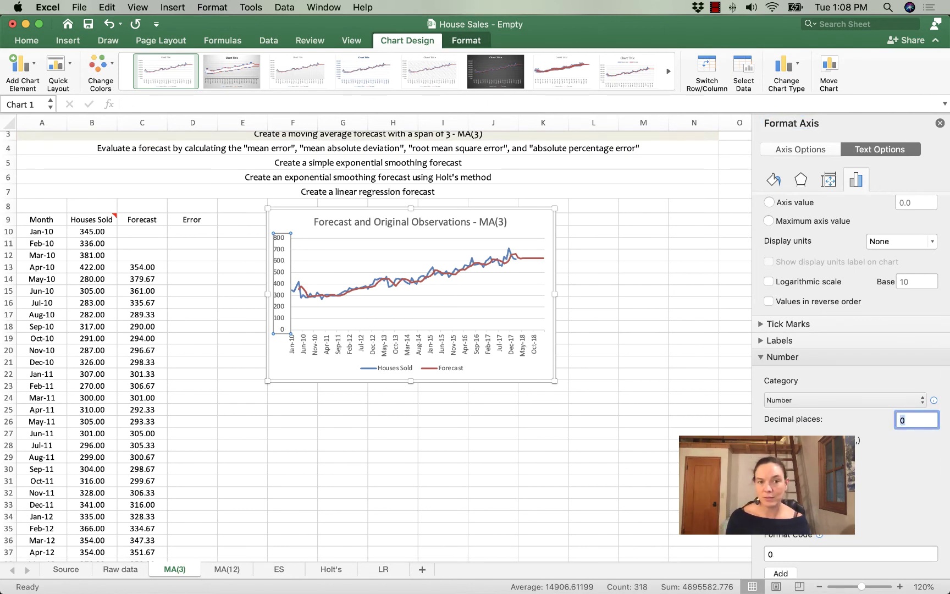
click(650, 472)
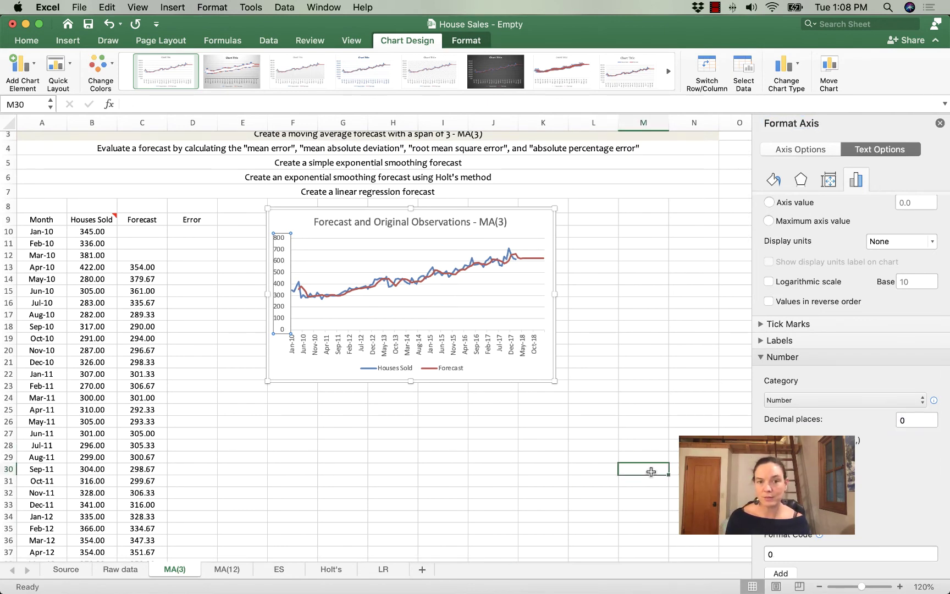
click(538, 219)
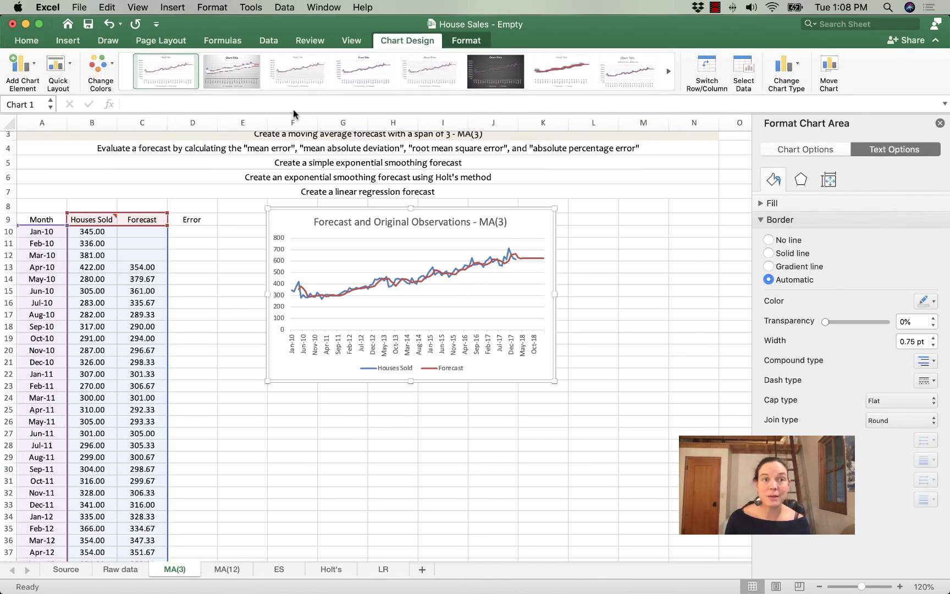
click(31, 69)
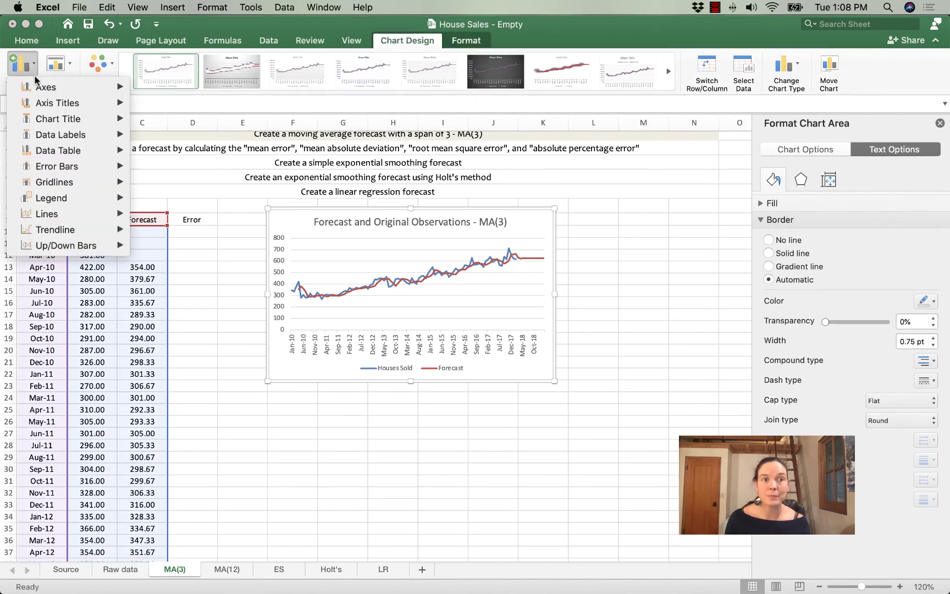
mouse_move(43, 105)
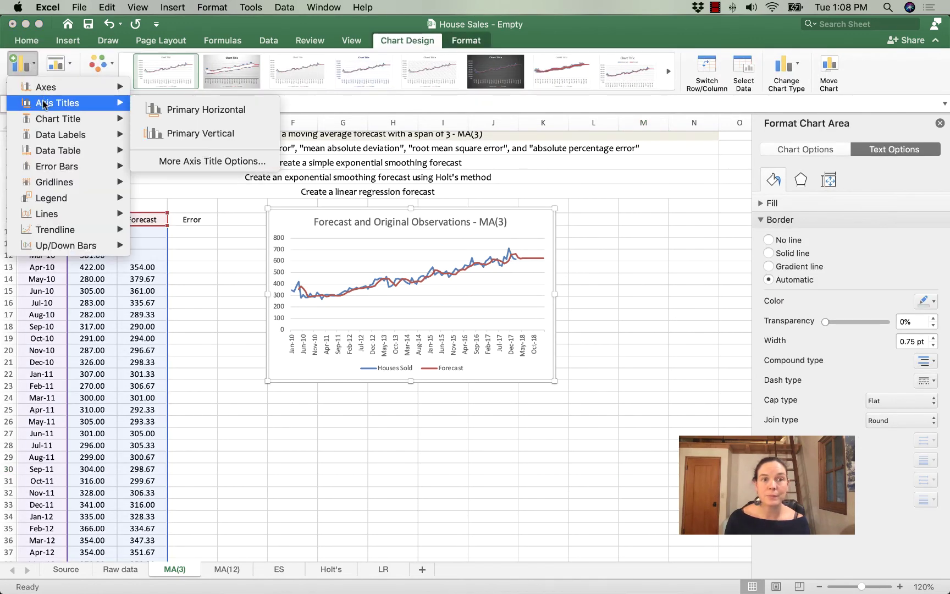
click(156, 133)
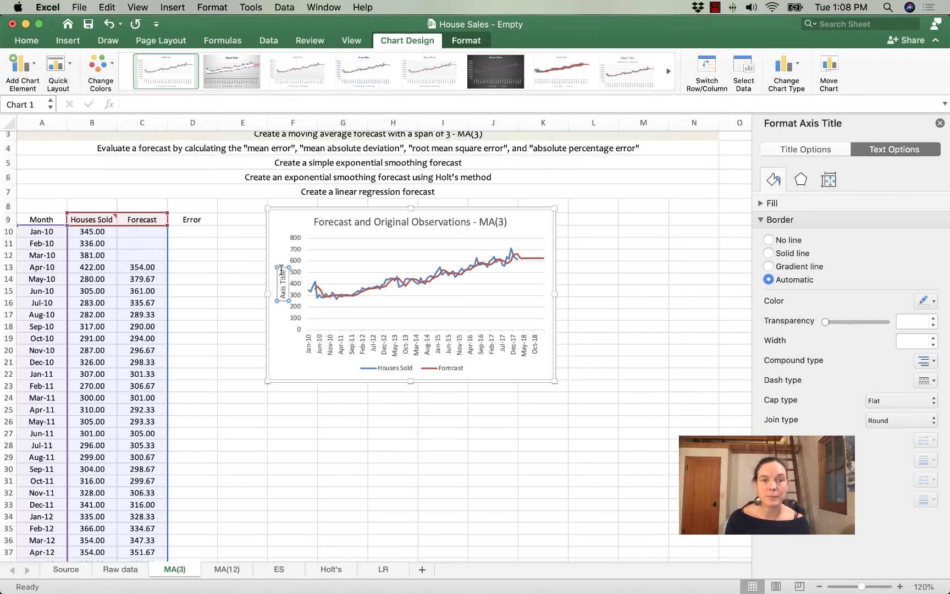
click(283, 294)
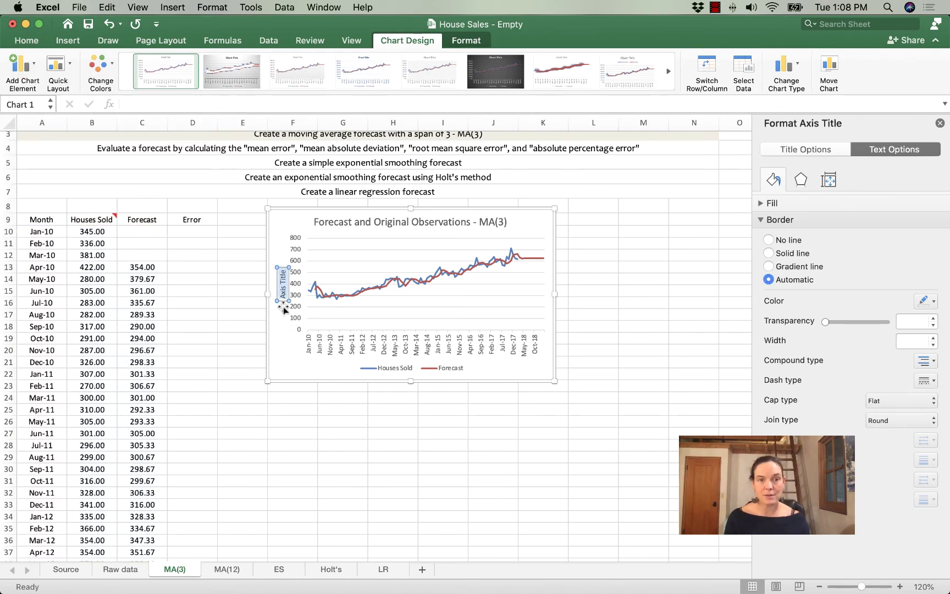
text(Monthly house)
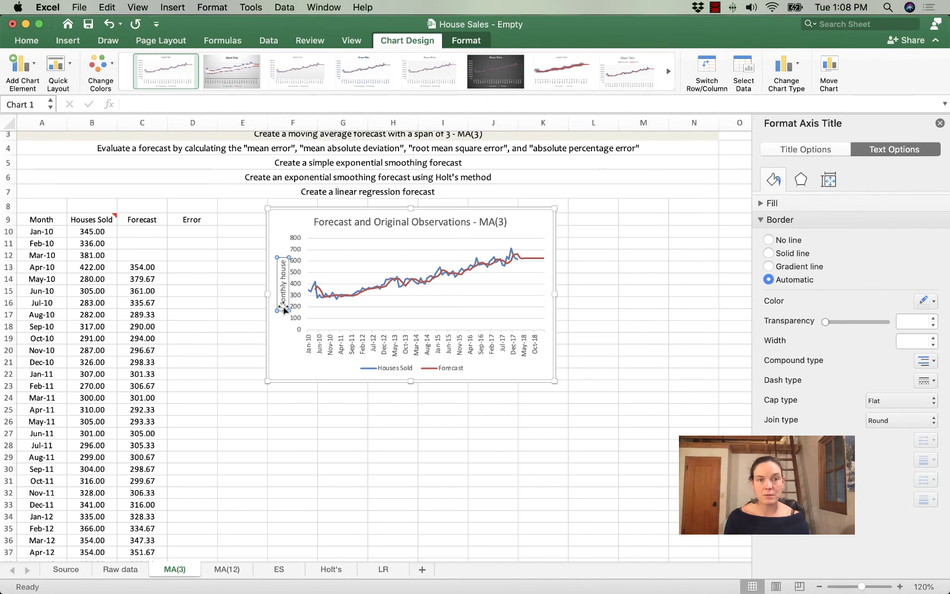
text( sales (thousand)
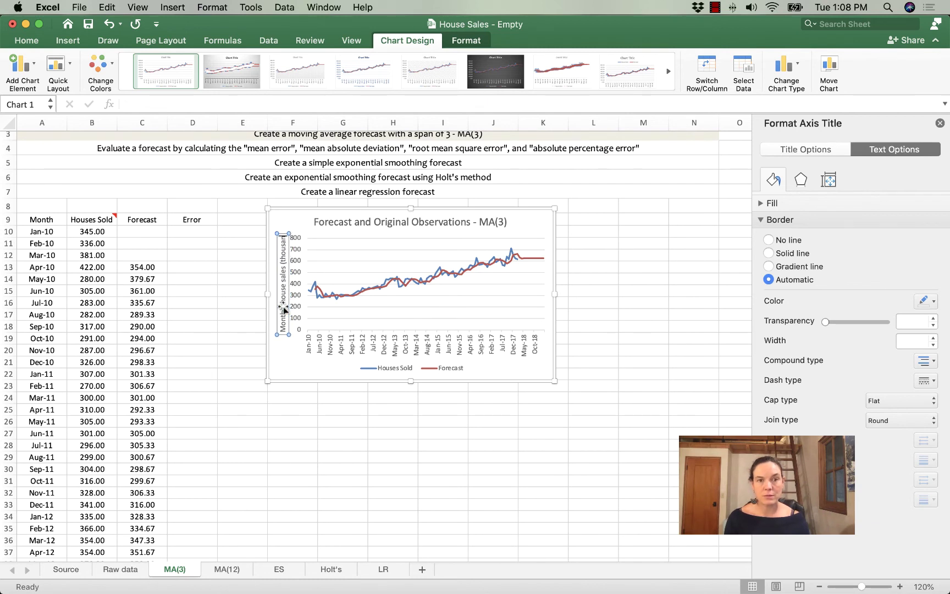
text(s))
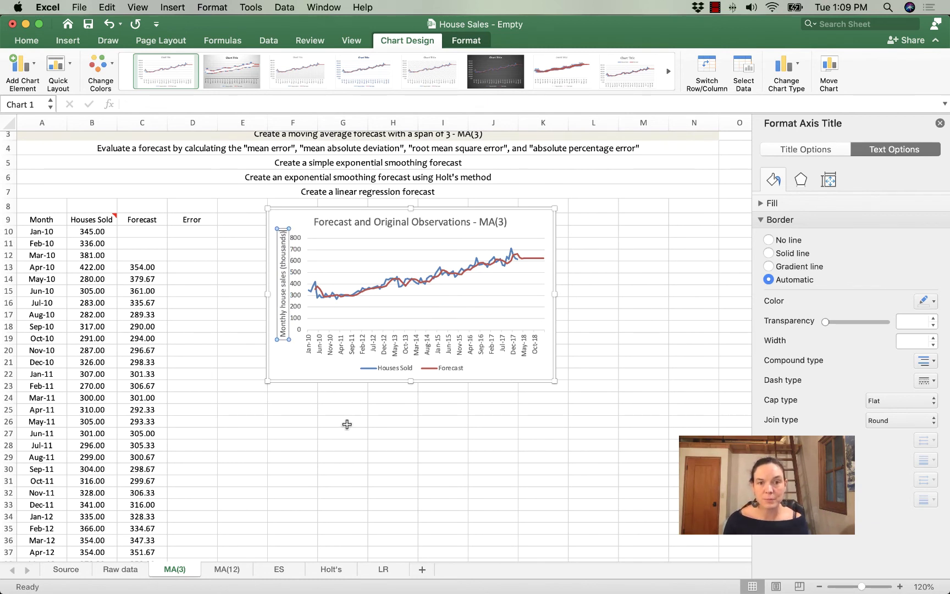
click(346, 424)
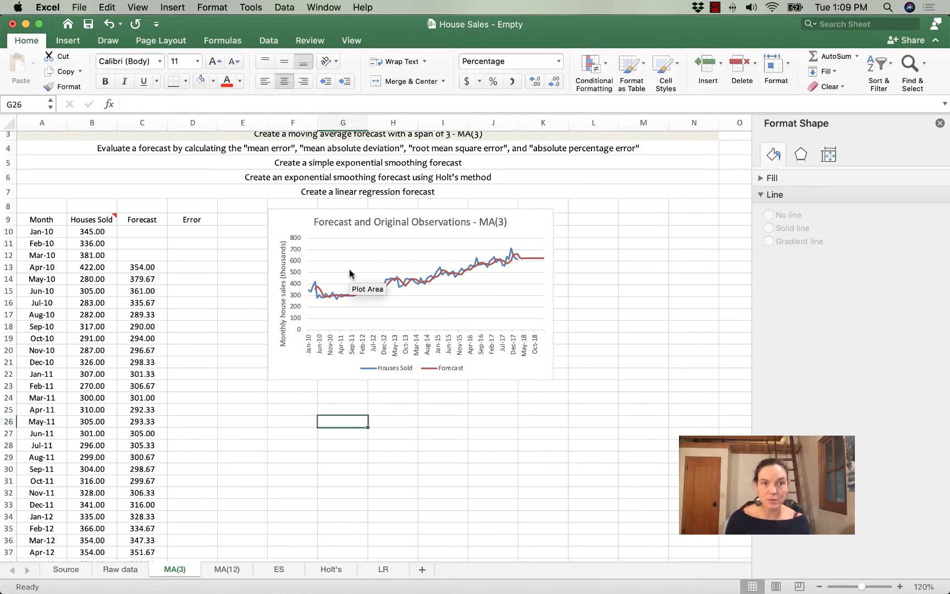
Shift the chart slightly left and enlarge it to span columns E through N.
drag(304, 208, 257, 215)
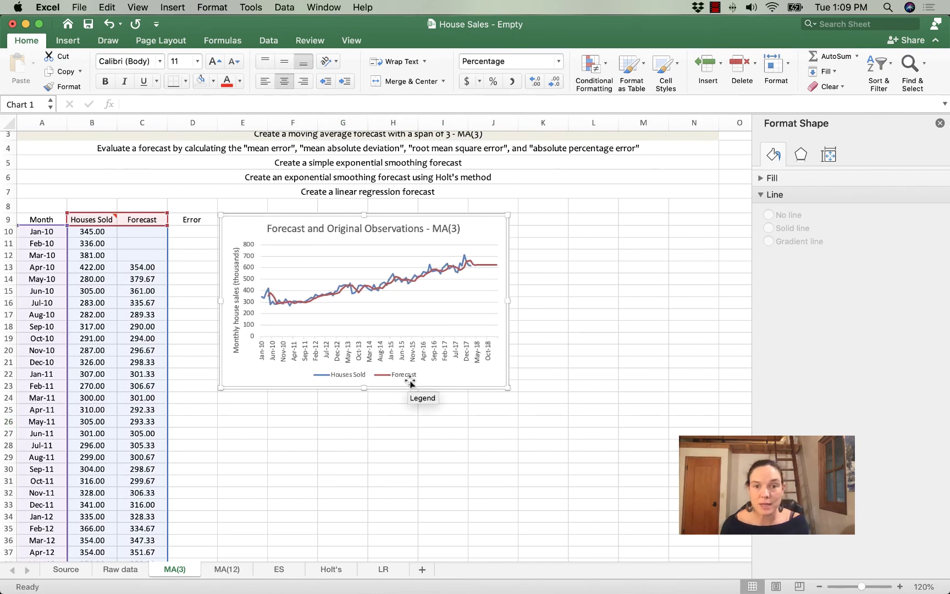
click(507, 388)
drag(506, 388, 717, 456)
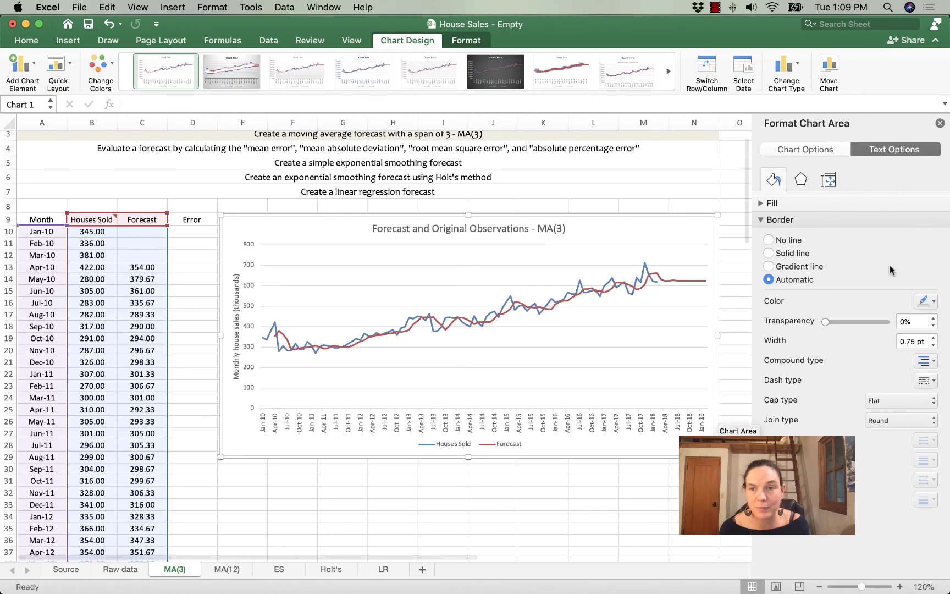
click(940, 123)
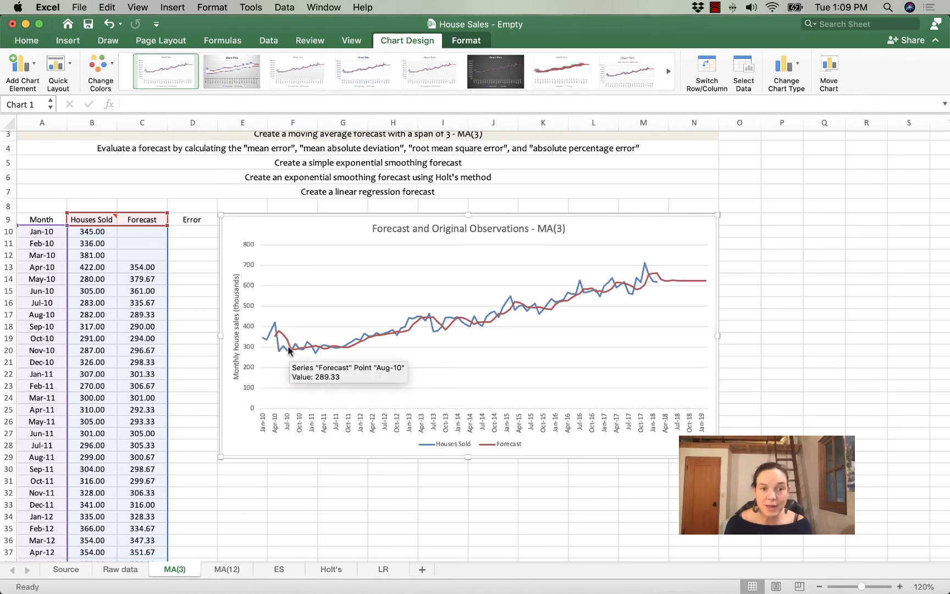
mouse_move(277, 340)
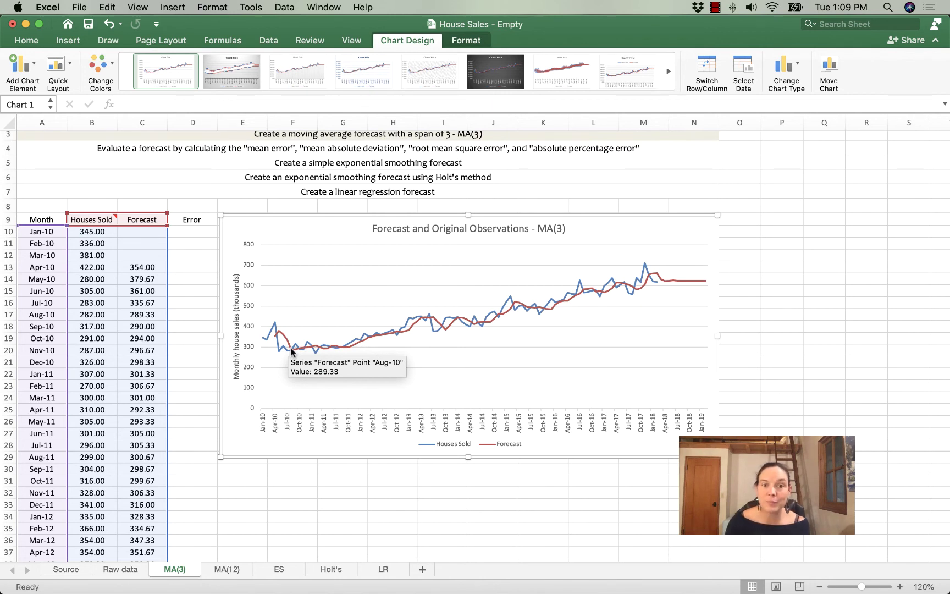
mouse_move(443, 333)
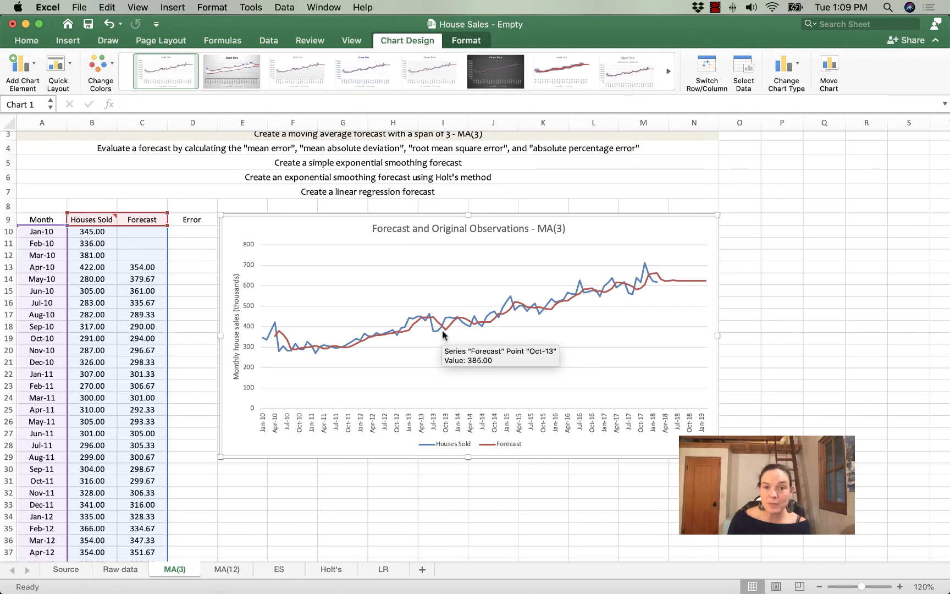